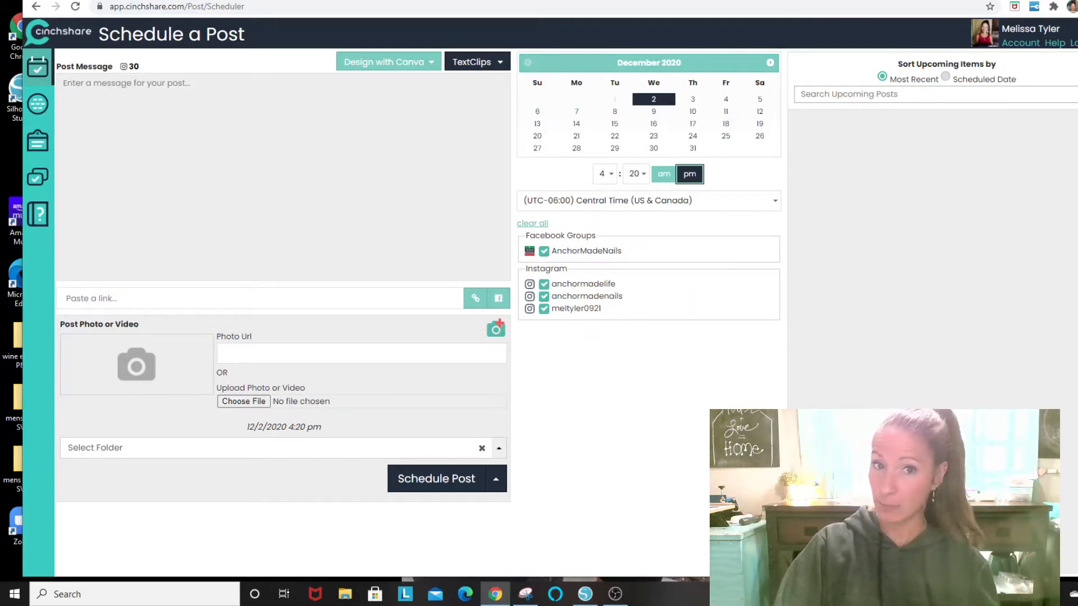
Check which apps are active in the AnchorMadeNails Facebook group's advanced settings, and return to CinchShare's post scheduler
{"action": "left_click", "coordinate": [540, 2]}
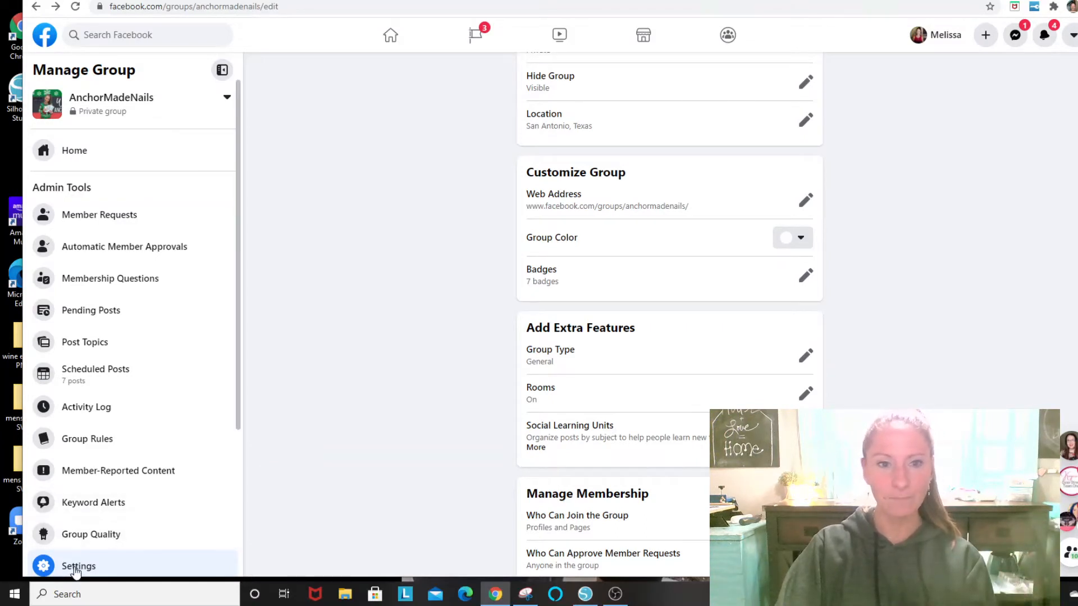
{"action": "scroll", "coordinate": [620, 298], "scroll_direction": "down", "scroll_amount": 5}
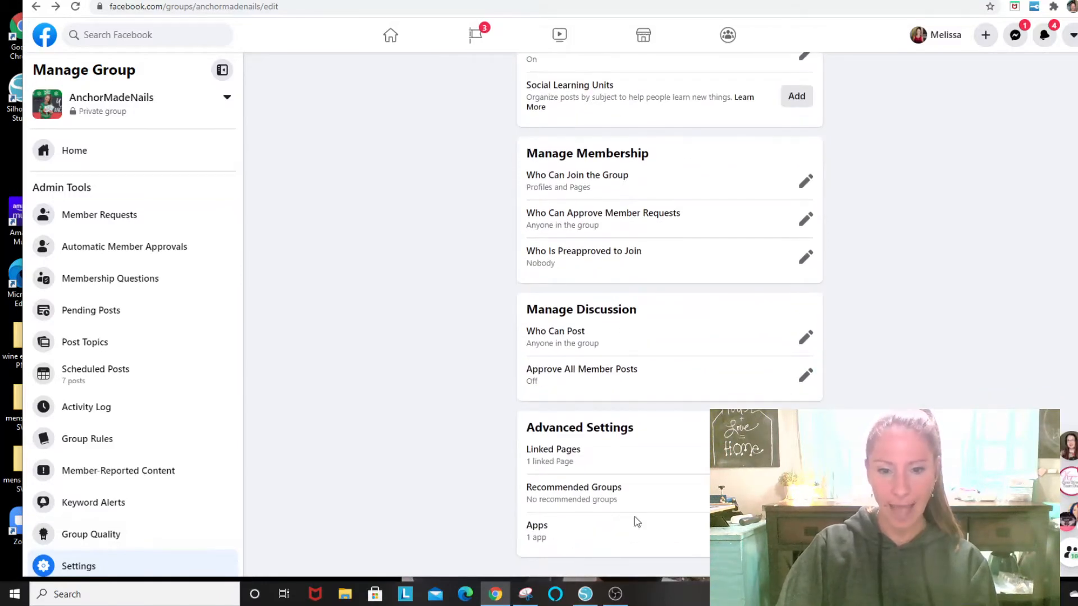
{"action": "left_click", "coordinate": [805, 531]}
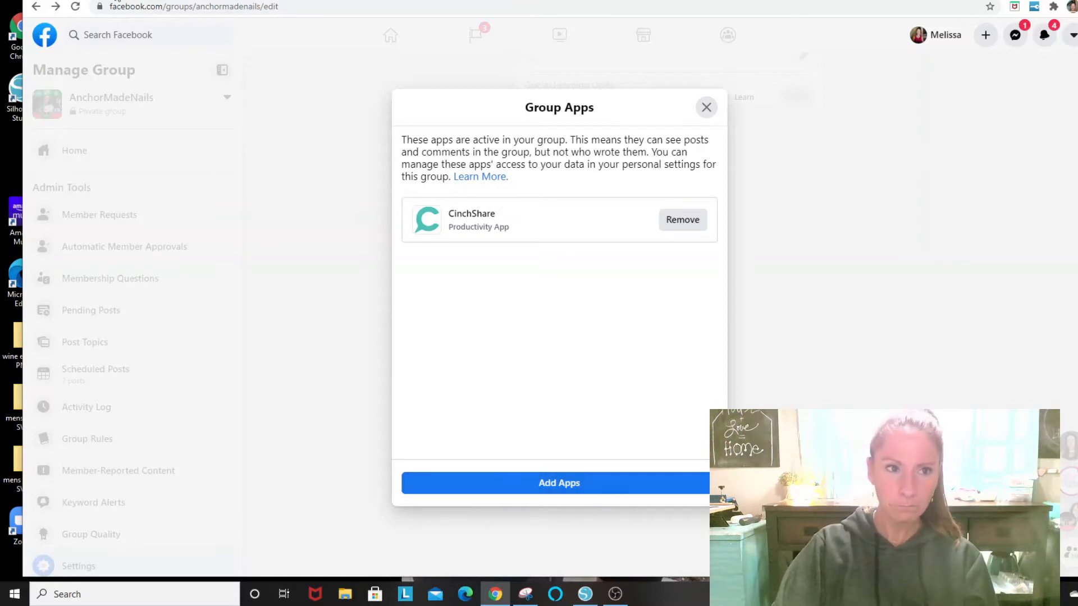
{"action": "left_click", "coordinate": [116, 2]}
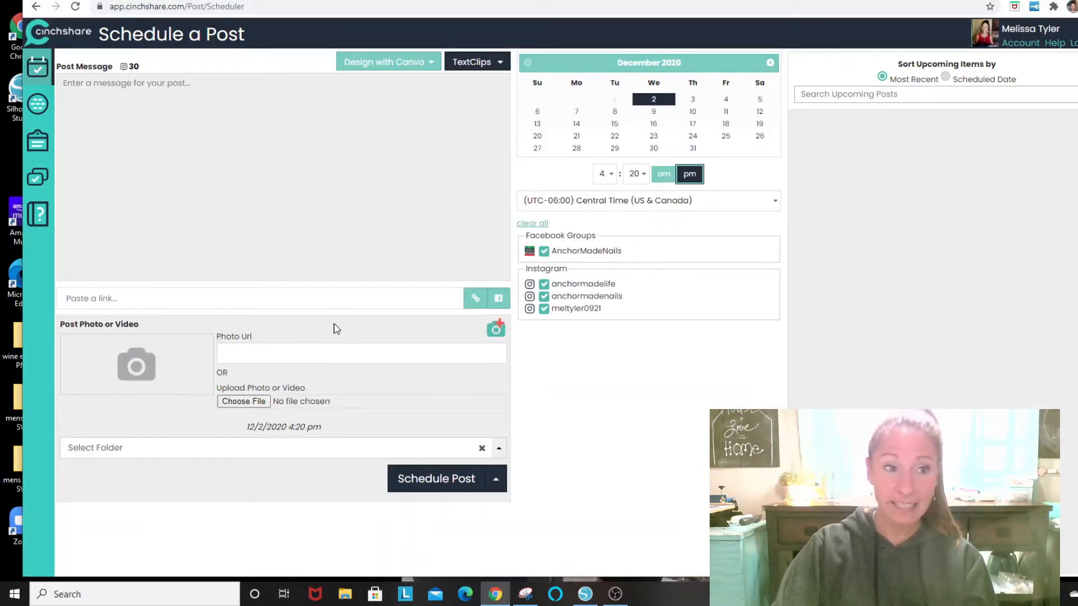
Review the Facebook timeline and group list in My Networks, and check the LinkedIn networks
{"action": "left_click", "coordinate": [36, 112]}
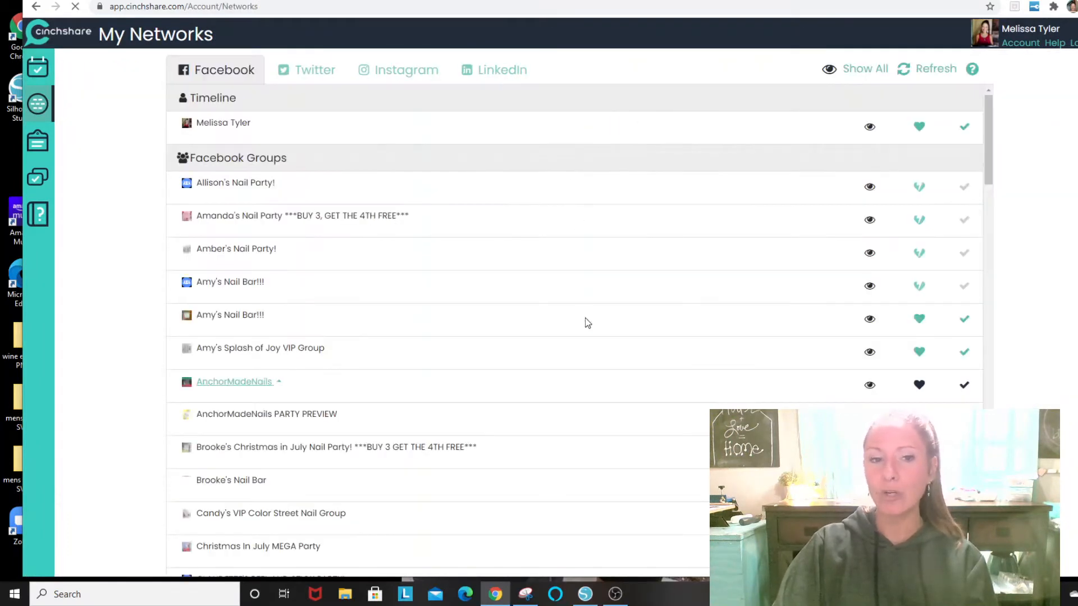
{"action": "scroll", "coordinate": [584, 255], "scroll_direction": "down", "scroll_amount": 5}
{"action": "scroll", "coordinate": [592, 258], "scroll_direction": "down", "scroll_amount": 14}
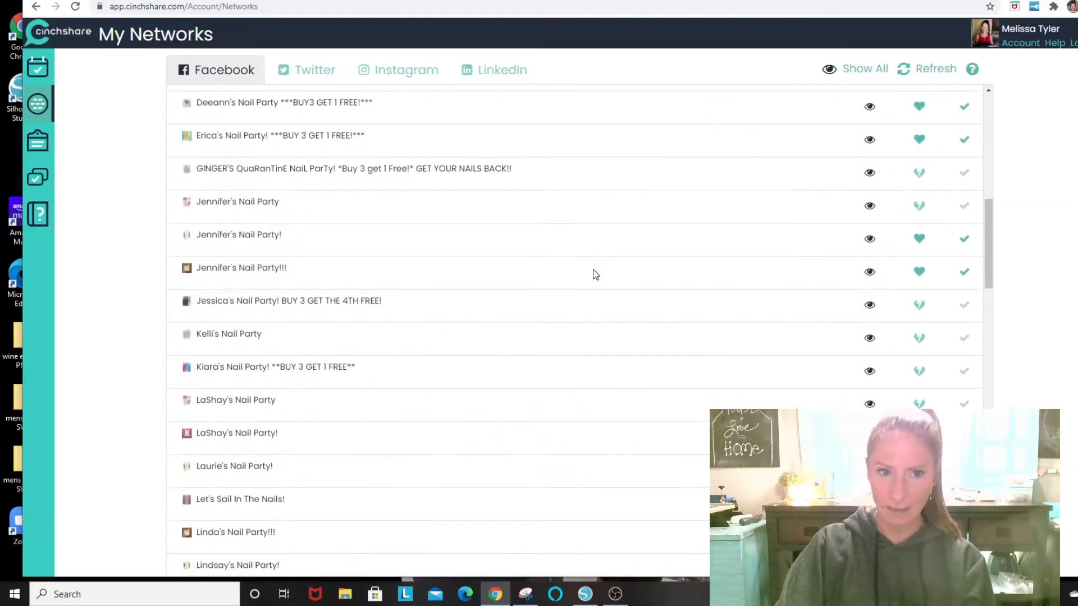
{"action": "scroll", "coordinate": [545, 267], "scroll_direction": "down", "scroll_amount": 12}
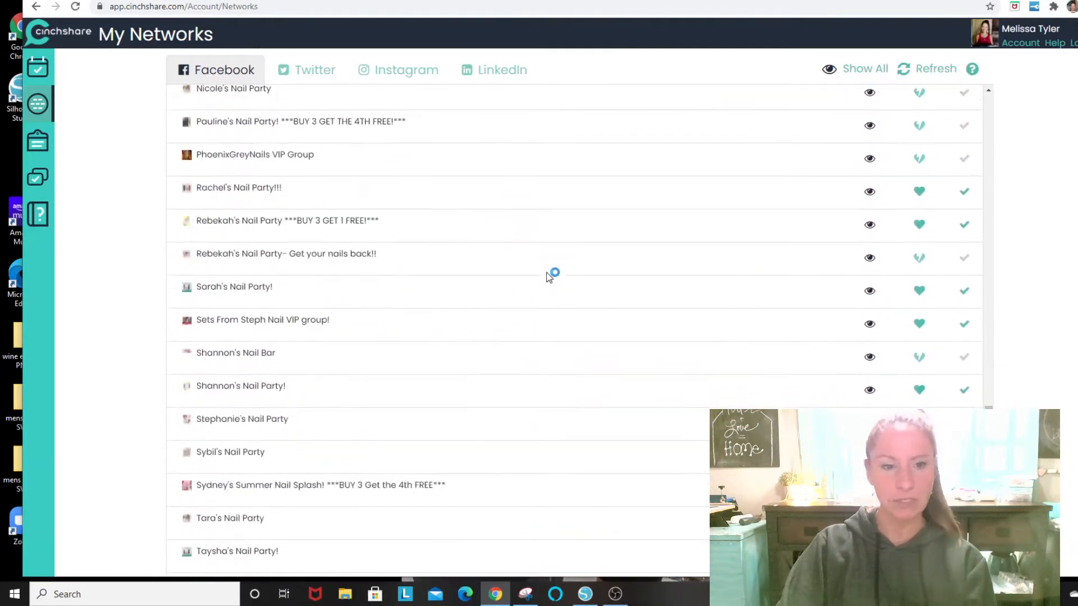
{"action": "scroll", "coordinate": [553, 284], "scroll_direction": "up", "scroll_amount": 12}
{"action": "scroll", "coordinate": [564, 362], "scroll_direction": "up", "scroll_amount": 19}
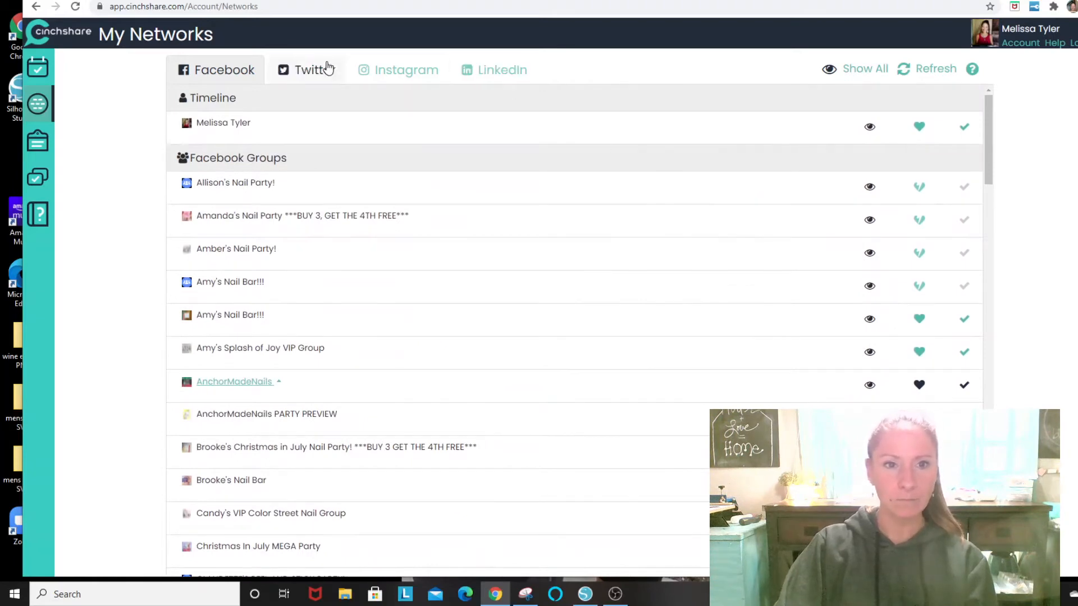
{"action": "left_click", "coordinate": [508, 72]}
{"action": "left_click", "coordinate": [235, 80]}
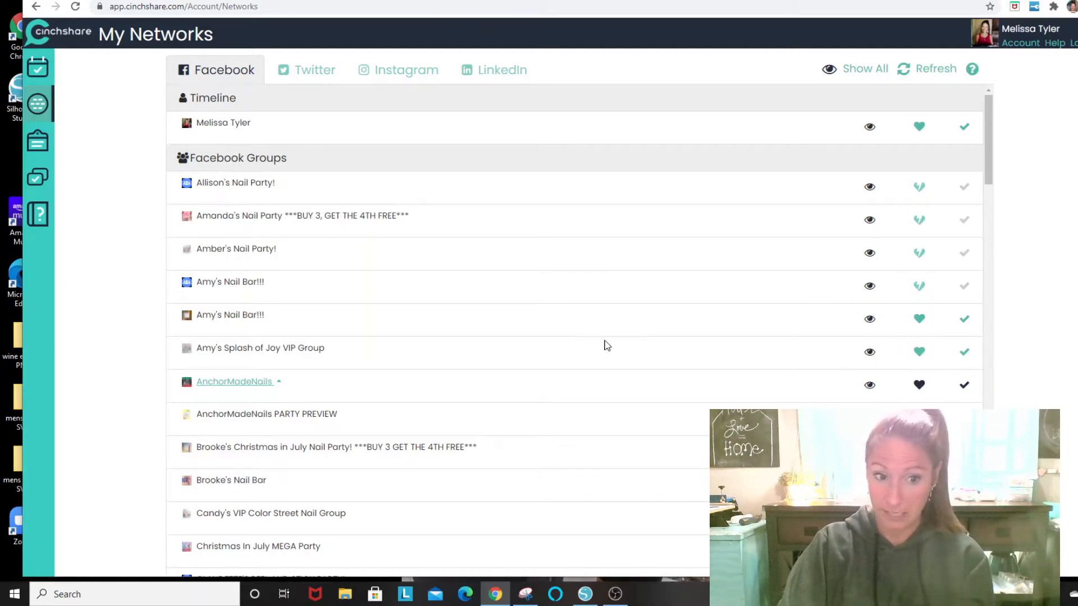
Mark the VIP group listed directly above AnchorMadeNails as a favorite and auto-selected network, and remove both marks
{"action": "left_click", "coordinate": [919, 351]}
{"action": "left_click", "coordinate": [966, 352]}
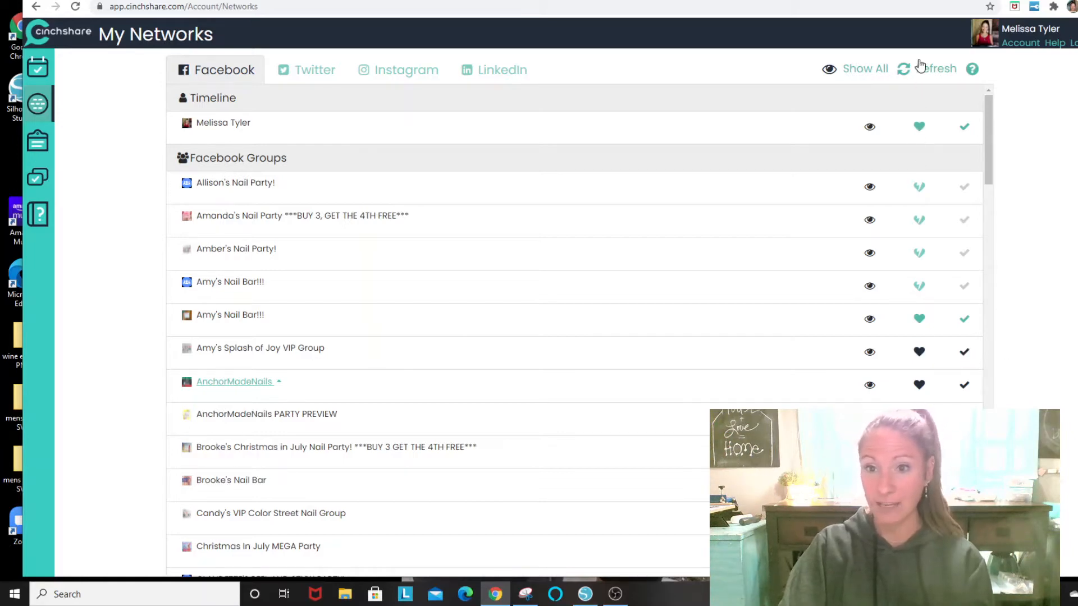
{"action": "left_click", "coordinate": [919, 352]}
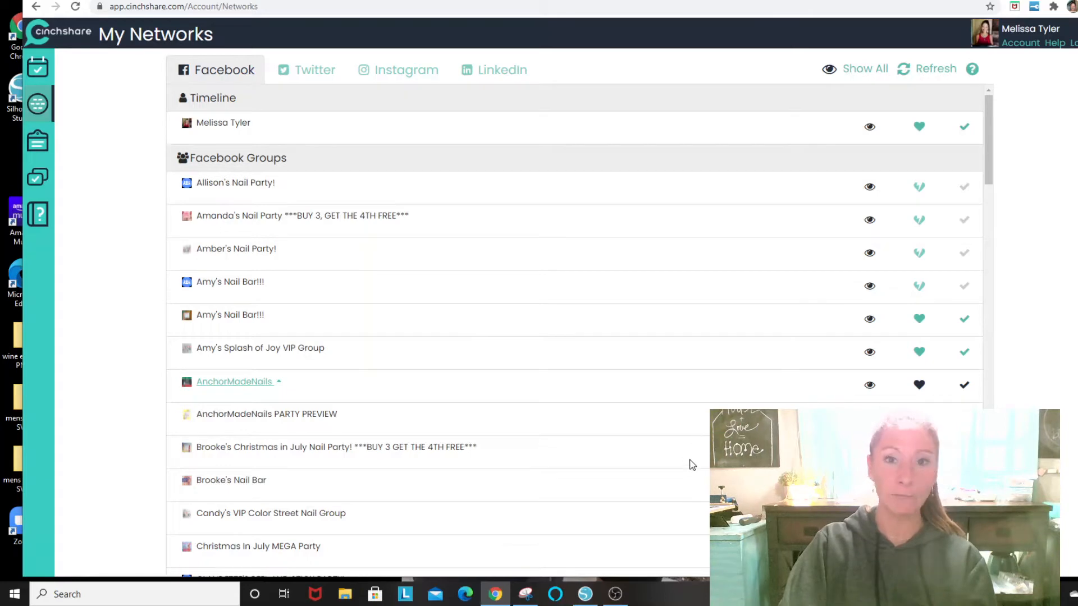
Draft a new scheduled post reading "Welcome to HOST party" and check its additional-photo and save options
{"action": "left_click", "coordinate": [37, 67]}
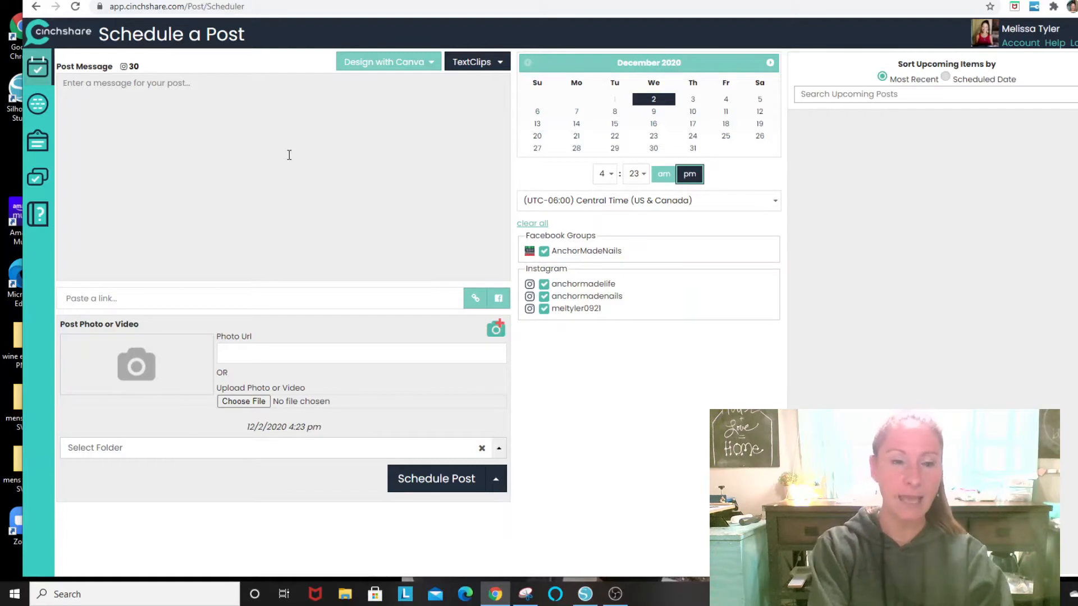
{"action": "type", "text": "Welcome to HOST party"}
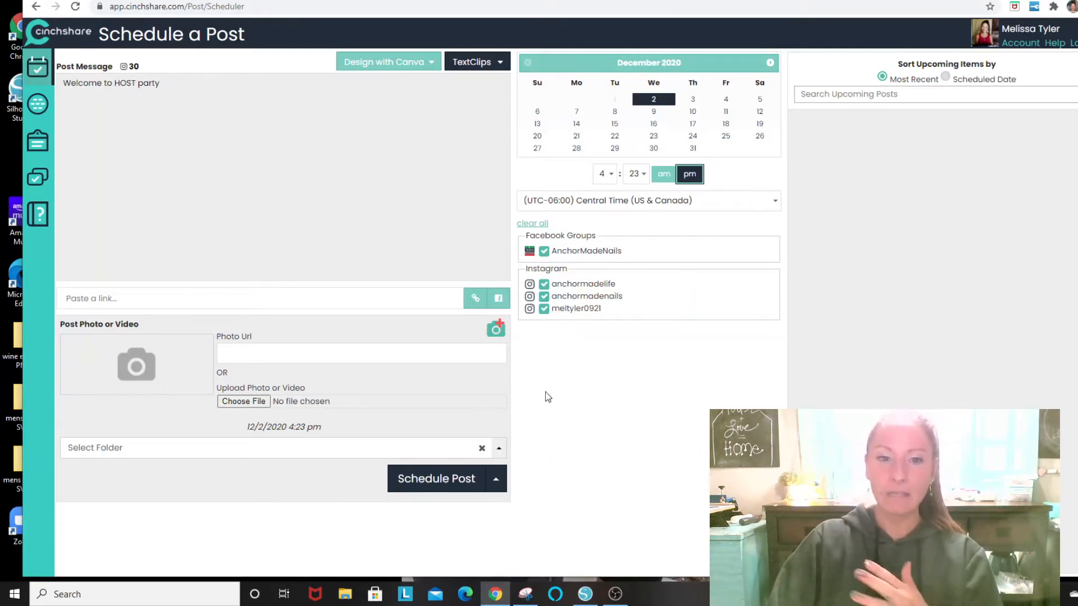
{"action": "left_click", "coordinate": [495, 330]}
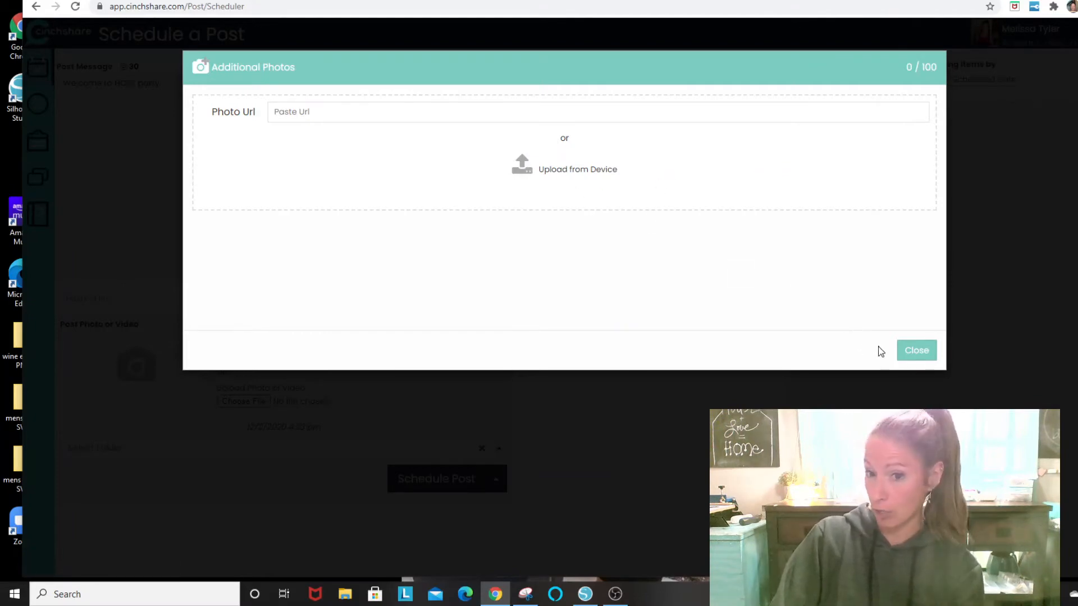
{"action": "left_click", "coordinate": [918, 356]}
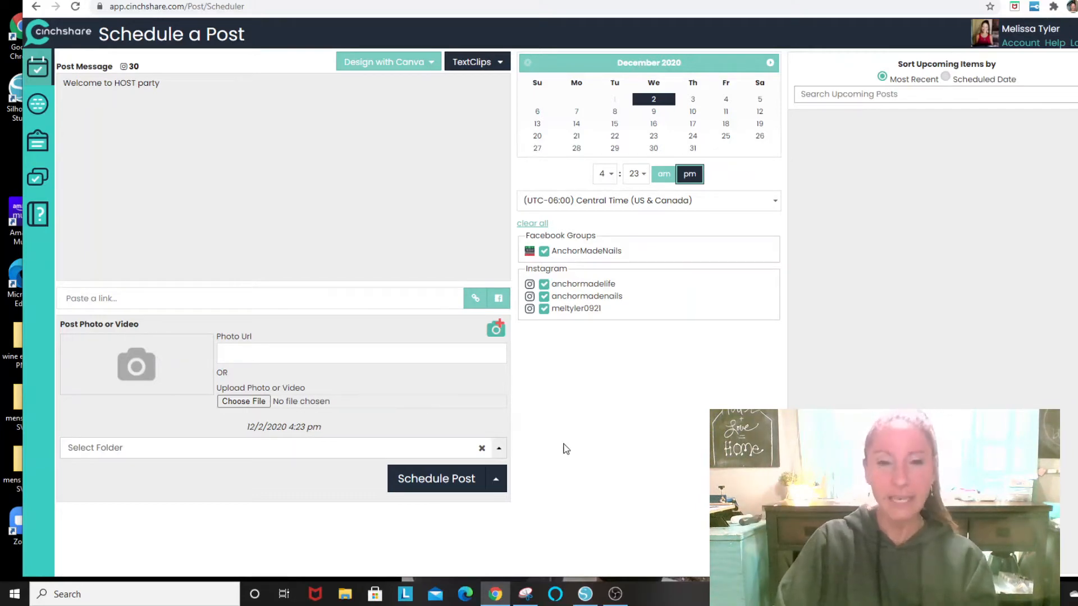
{"action": "left_click", "coordinate": [498, 482]}
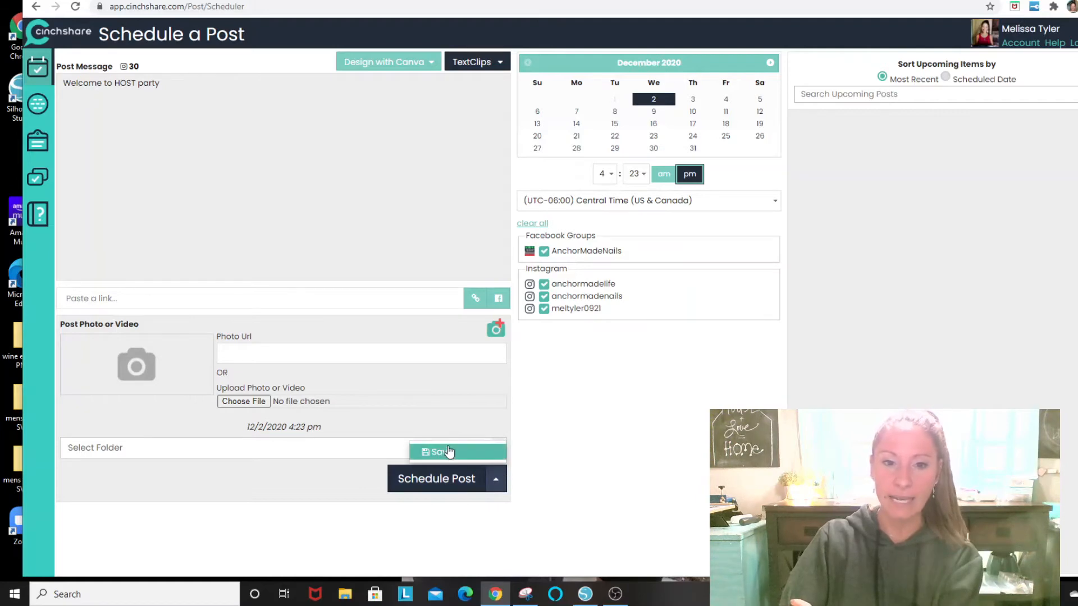
{"action": "left_click", "coordinate": [174, 155]}
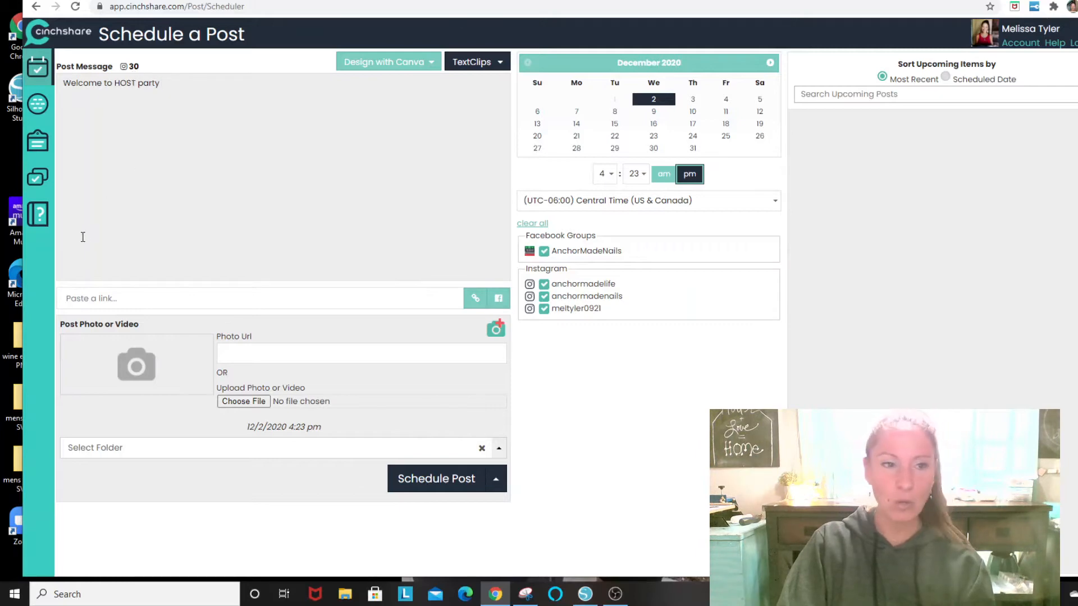
Browse through all posts stored in the Saved folder of the post library
{"action": "left_click", "coordinate": [39, 180]}
{"action": "left_click", "coordinate": [623, 74]}
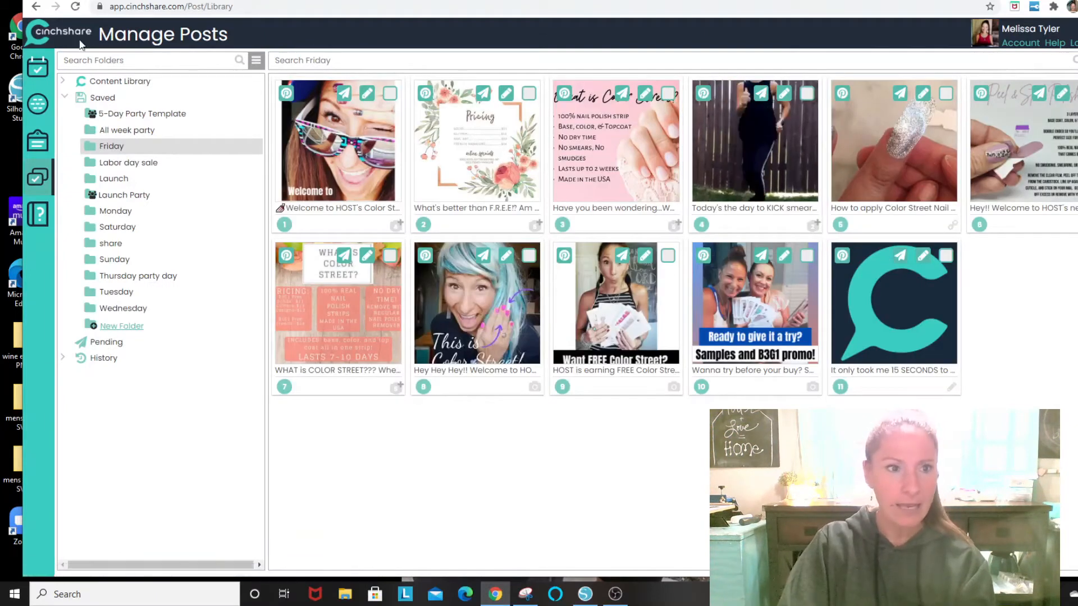
{"action": "left_click", "coordinate": [106, 100]}
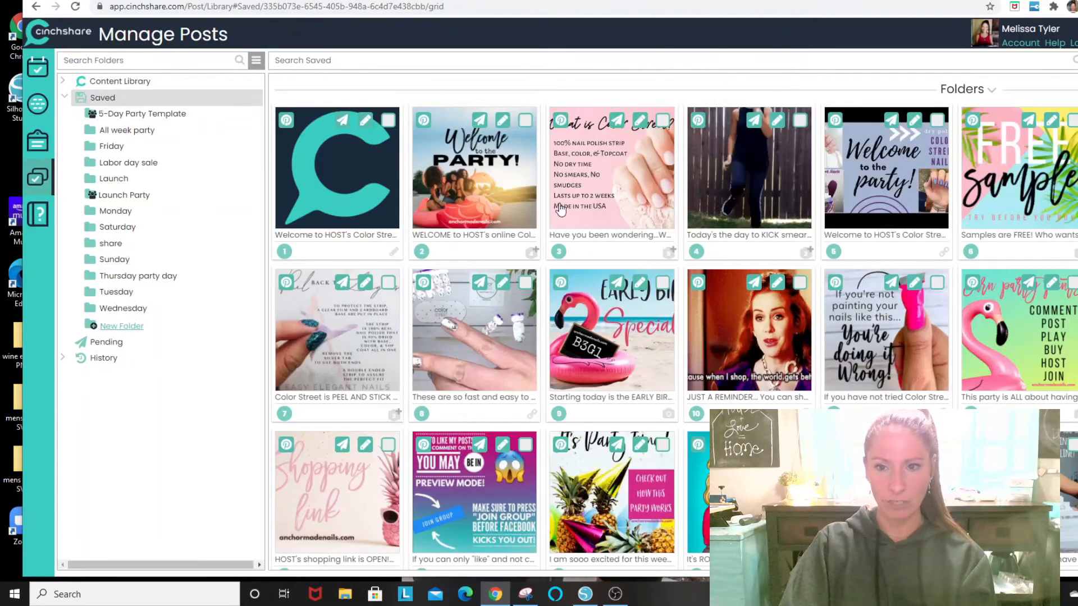
{"action": "scroll", "coordinate": [595, 418], "scroll_direction": "down", "scroll_amount": 20}
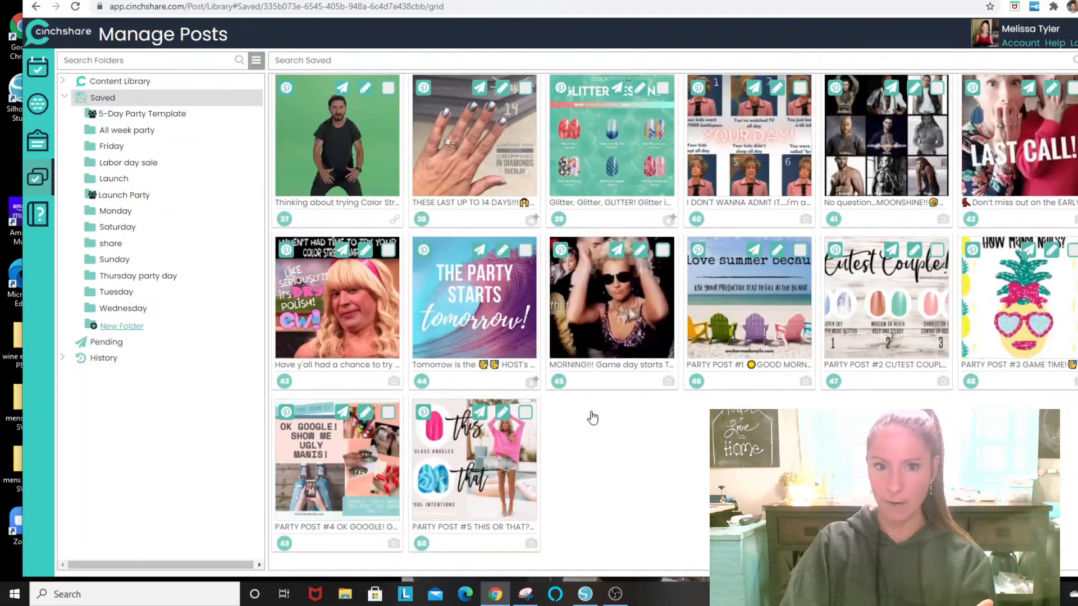
{"action": "scroll", "coordinate": [559, 385], "scroll_direction": "down", "scroll_amount": 20}
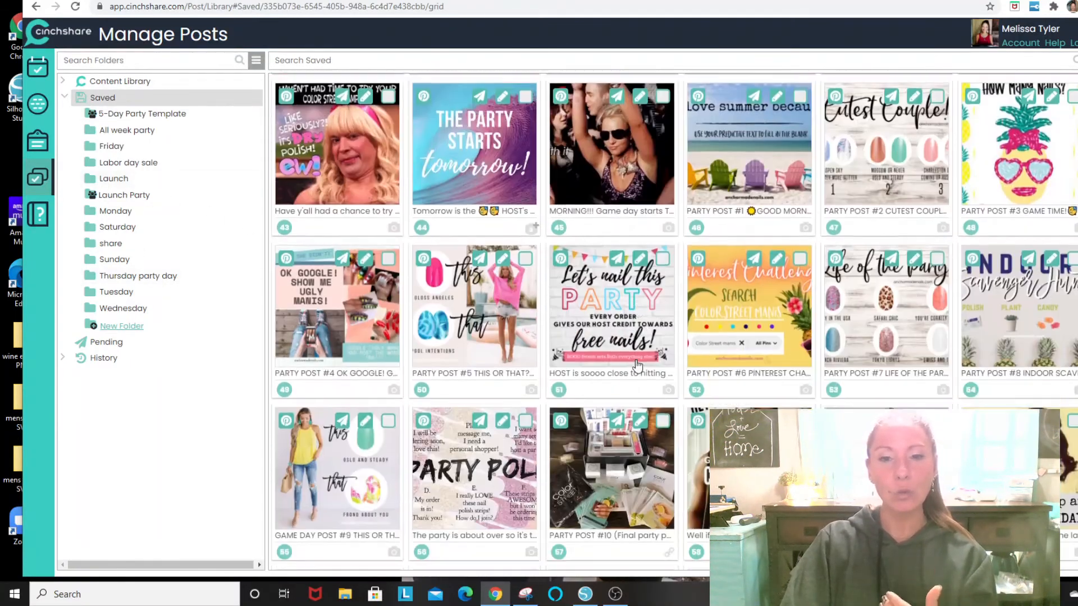
{"action": "scroll", "coordinate": [638, 366], "scroll_direction": "down", "scroll_amount": 20}
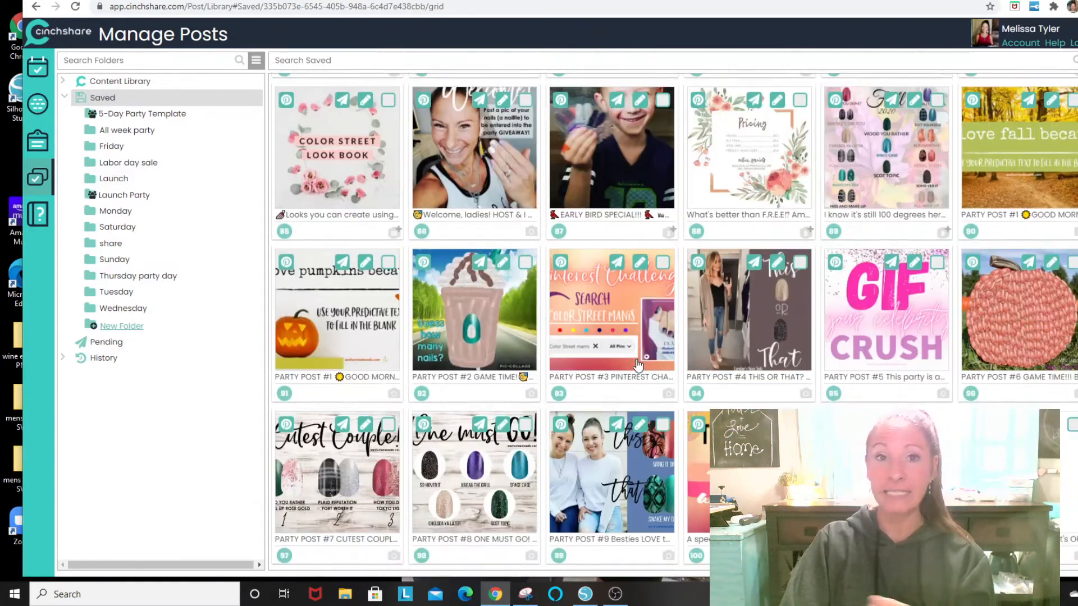
{"action": "scroll", "coordinate": [638, 366], "scroll_direction": "down", "scroll_amount": 13}
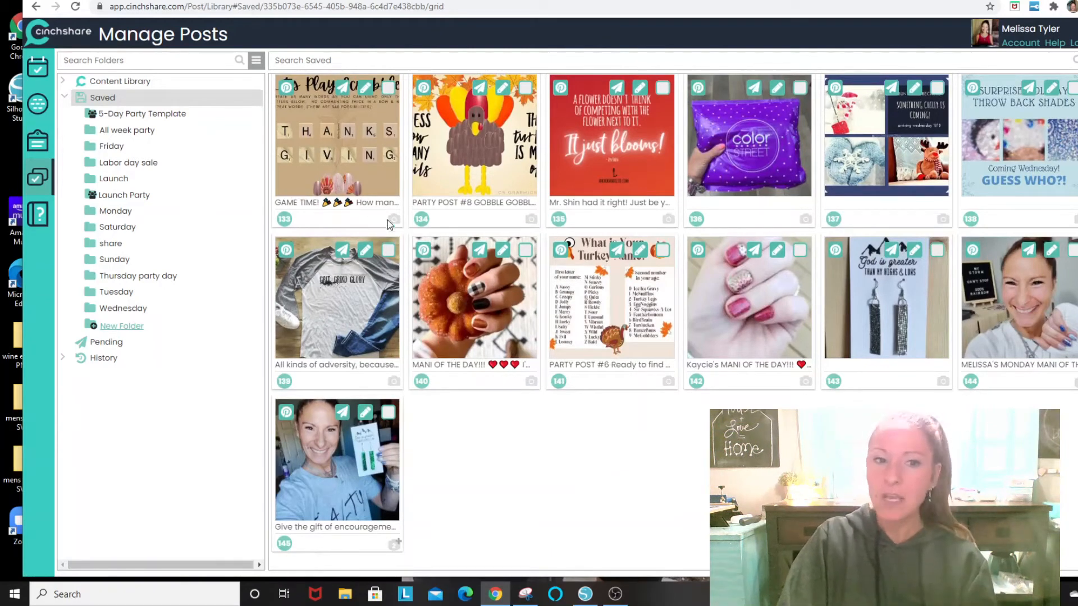
Select saved posts 139, 140 and 141 and view the destination folders for copying or moving them
{"action": "left_click", "coordinate": [388, 250]}
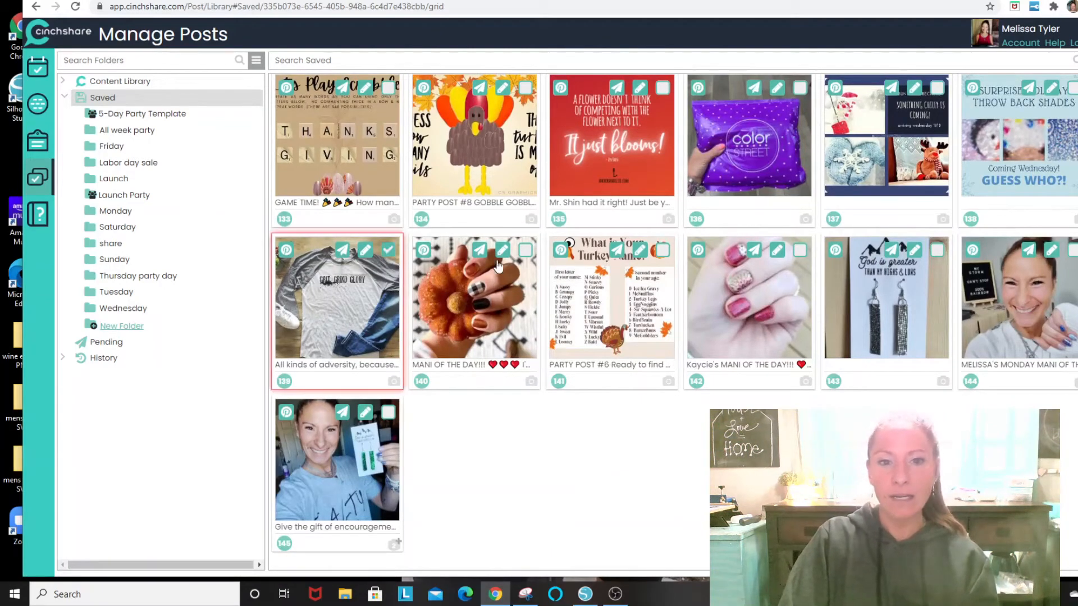
{"action": "left_click", "coordinate": [525, 250]}
{"action": "left_click", "coordinate": [662, 251]}
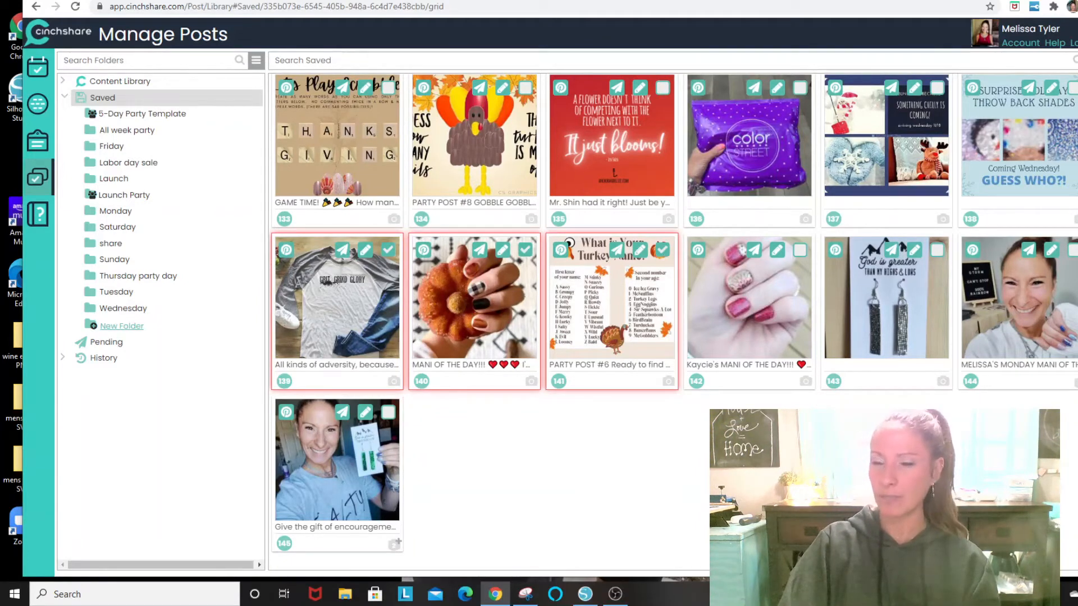
{"action": "left_click", "coordinate": [1073, 60]}
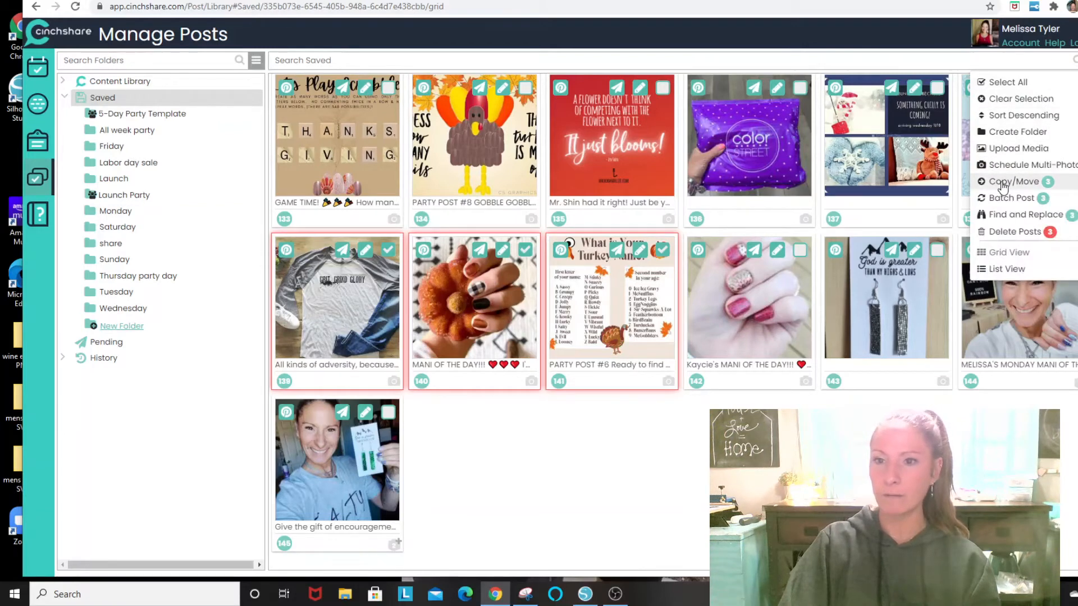
{"action": "left_click", "coordinate": [1002, 183]}
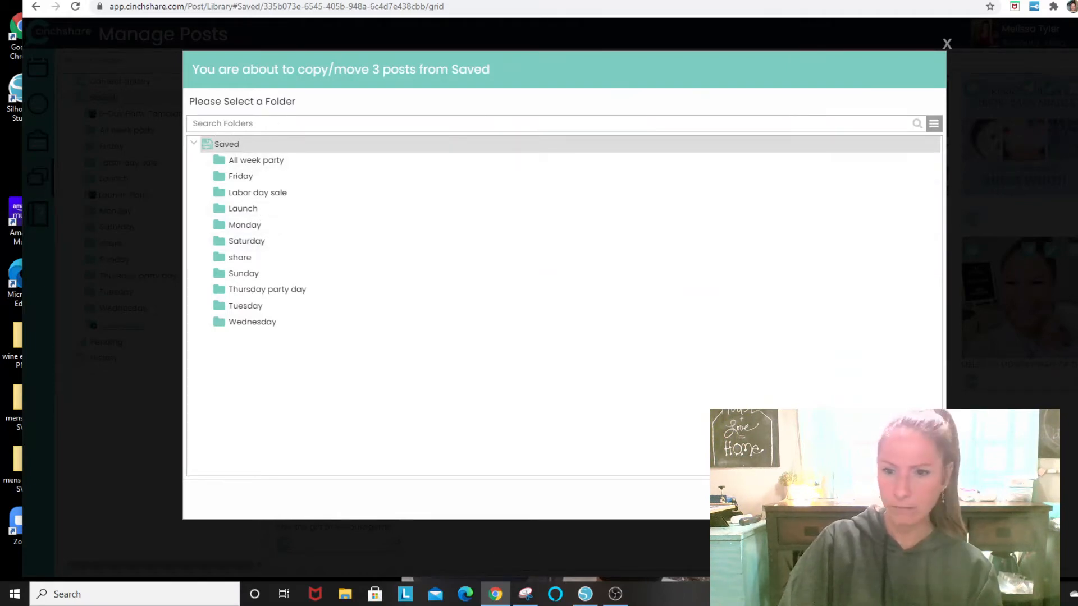
{"action": "key", "text": "Escape"}
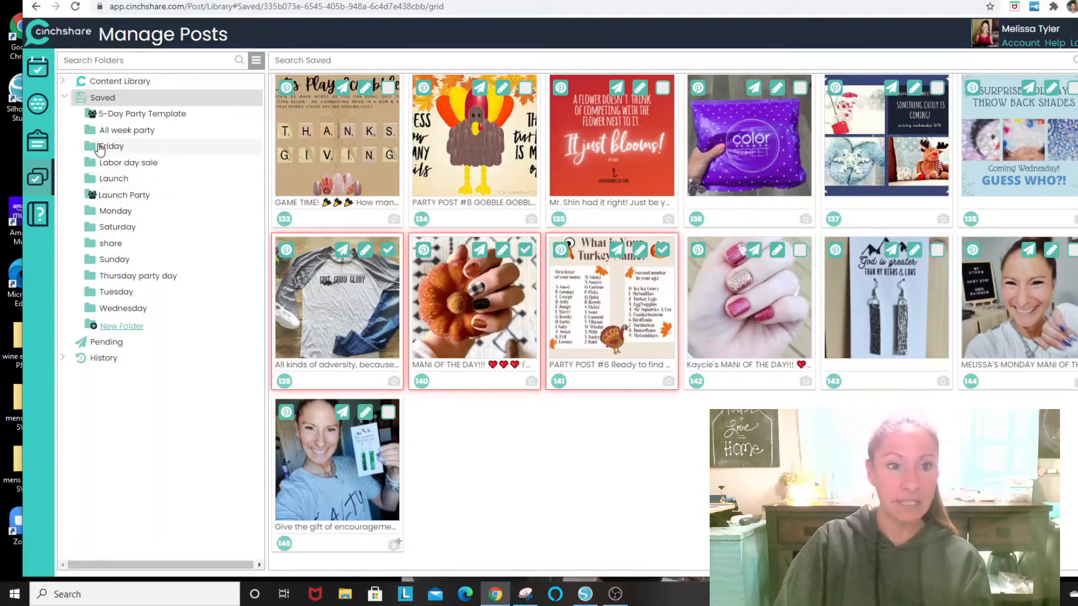
Select posts 1 to 5 in the Friday folder and start a batch post with them
{"action": "left_click", "coordinate": [112, 147]}
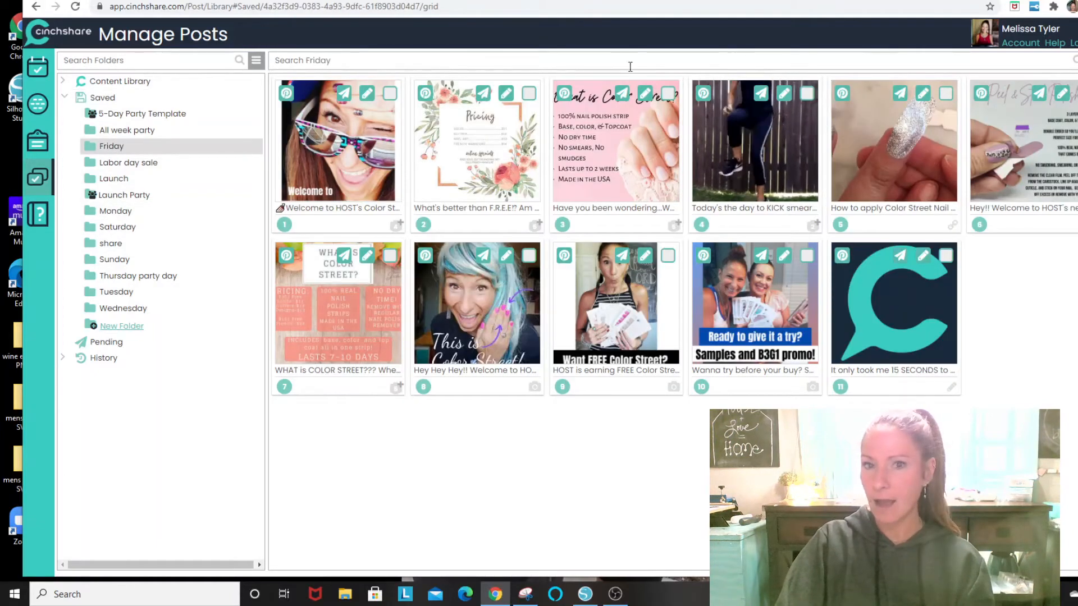
{"action": "left_click", "coordinate": [390, 93]}
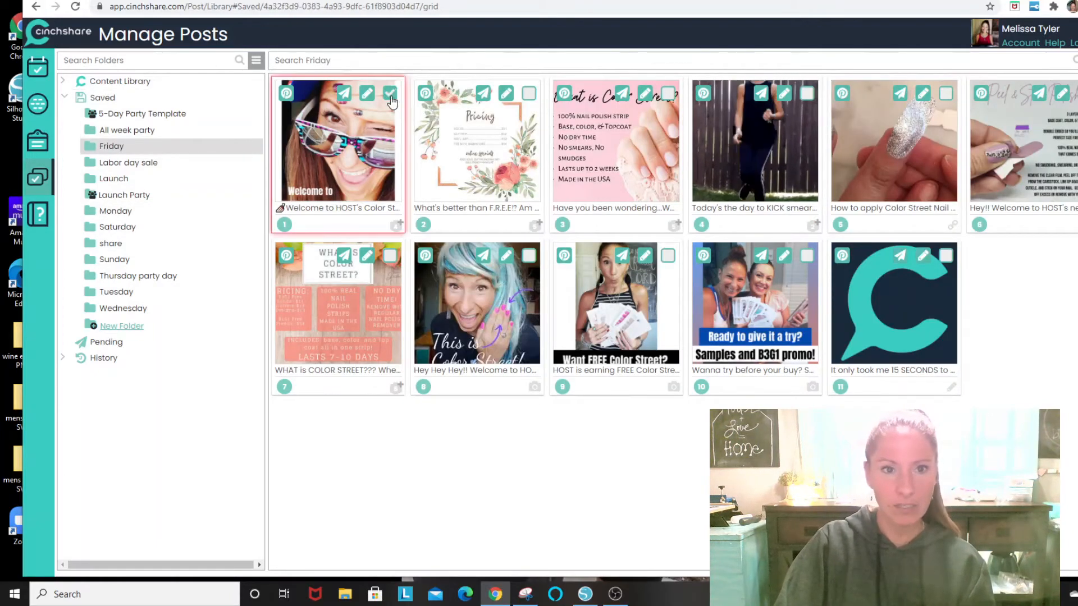
{"action": "left_click", "coordinate": [529, 93]}
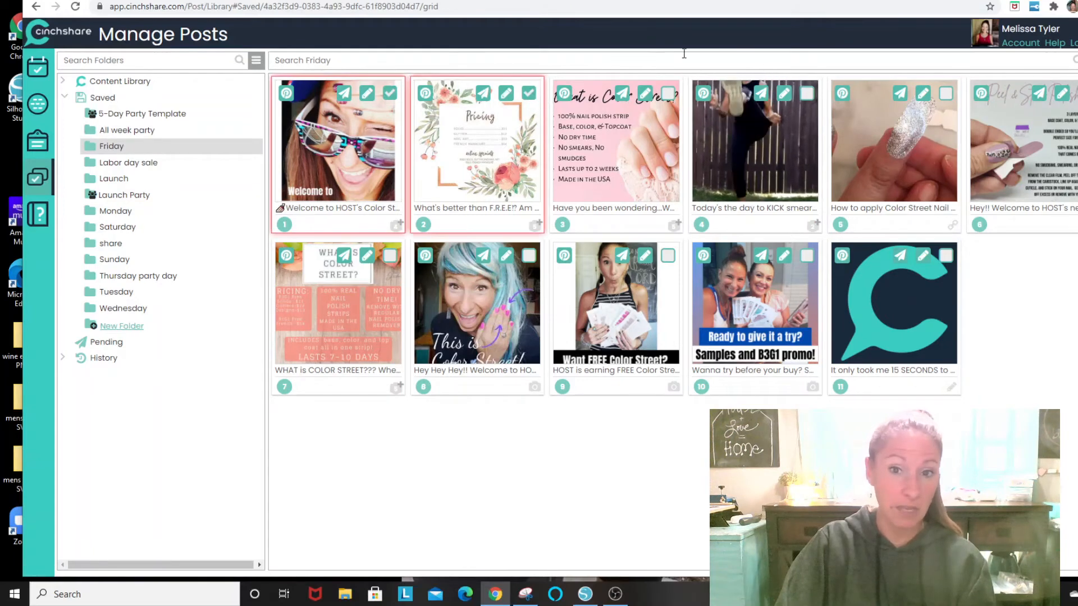
{"action": "left_click", "coordinate": [667, 93]}
{"action": "left_click", "coordinate": [806, 93]}
{"action": "left_click", "coordinate": [945, 94]}
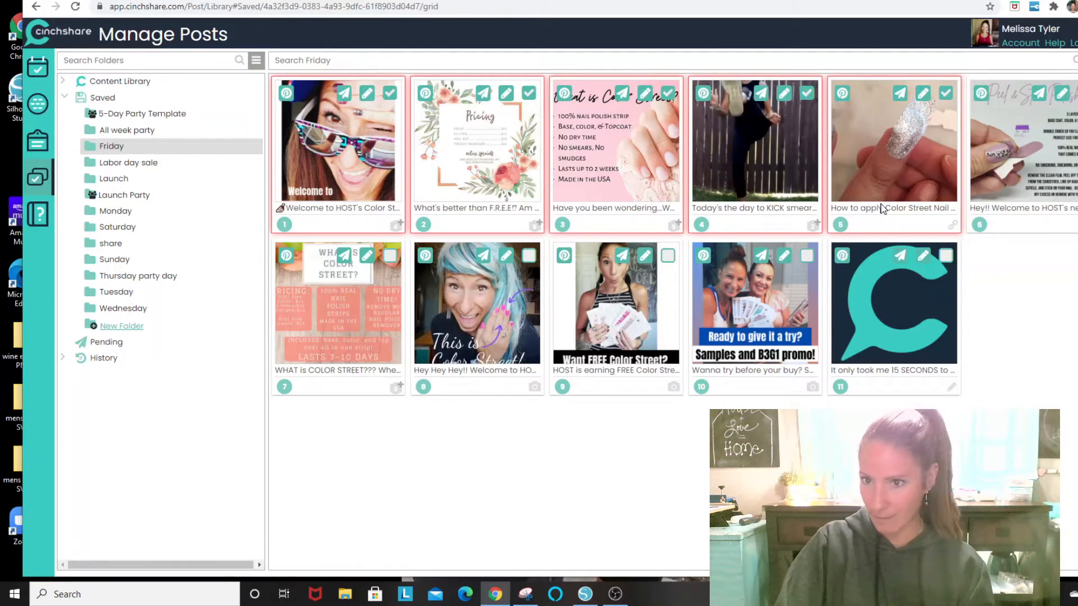
{"action": "left_click", "coordinate": [1077, 60]}
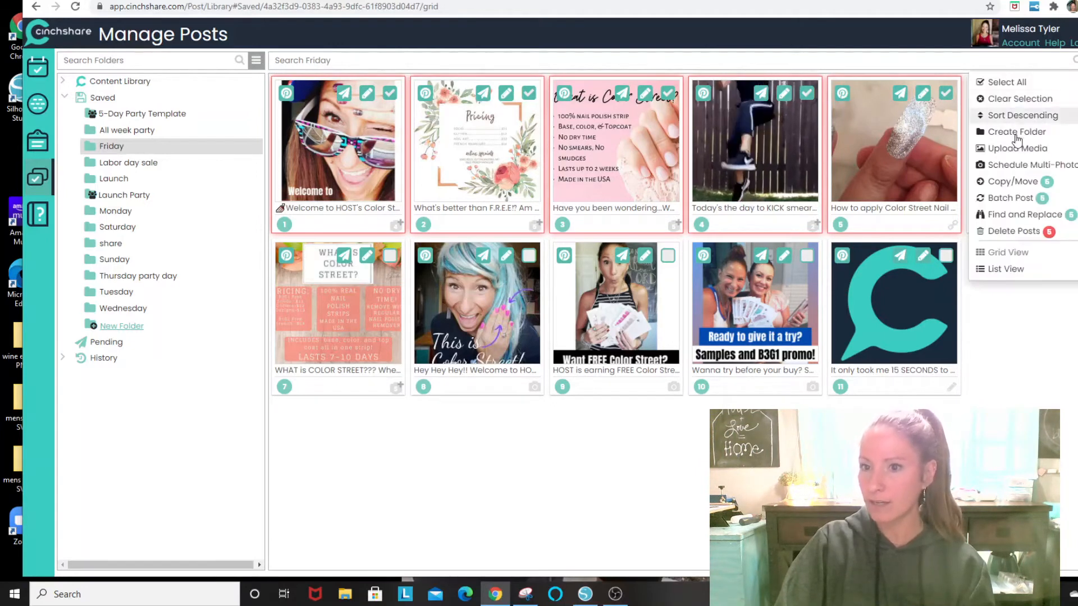
{"action": "left_click", "coordinate": [995, 200]}
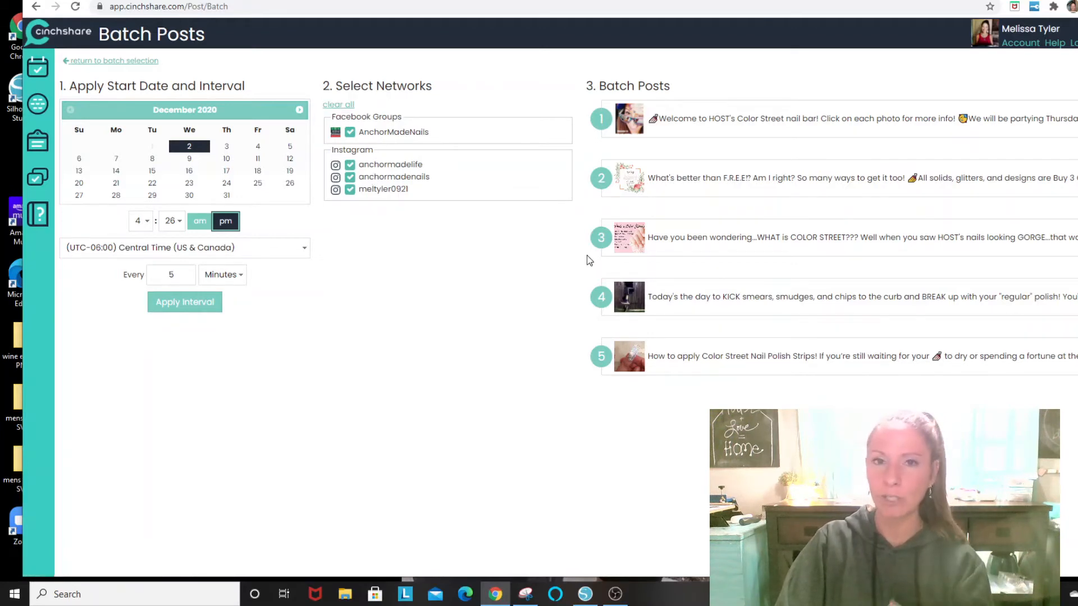
Limit the batch's selected networks to the AnchorMadeNails Facebook group, leaving out all Instagram accounts
{"action": "left_click", "coordinate": [334, 106]}
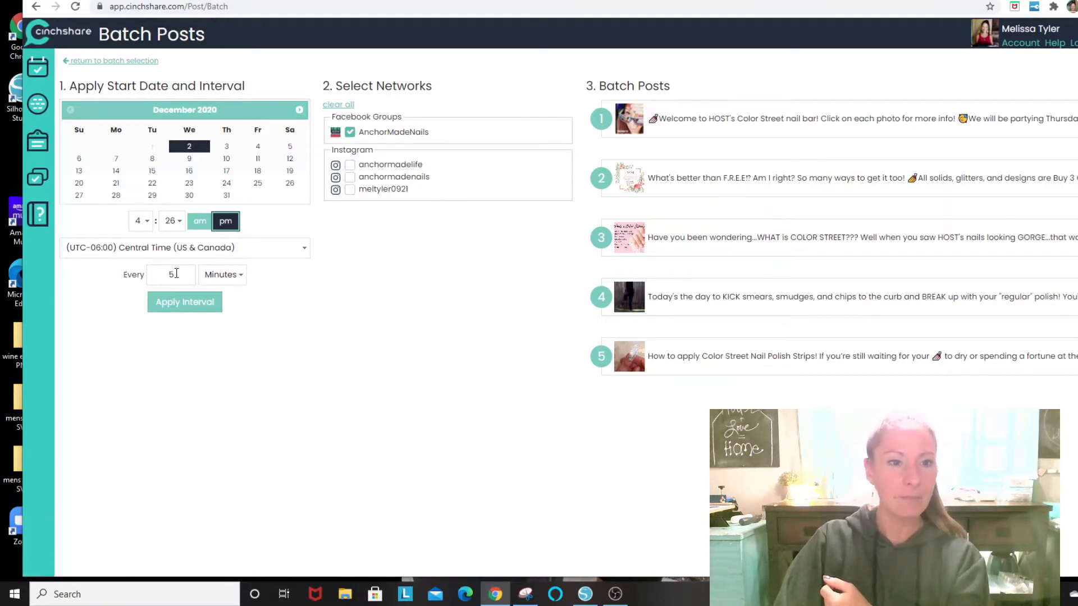
Set the batch's posting interval to every 2 hours and apply it to the five posts
{"action": "left_click", "coordinate": [176, 273]}
{"action": "key", "text": "BackSpace"}
{"action": "type", "text": "2"}
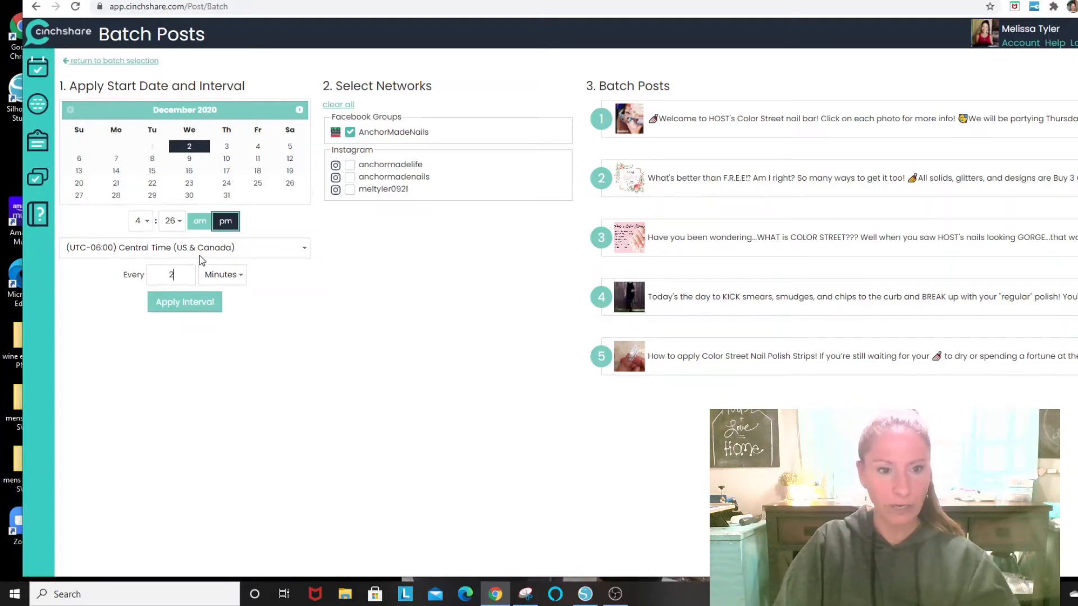
{"action": "left_click", "coordinate": [224, 277]}
{"action": "left_click", "coordinate": [216, 315]}
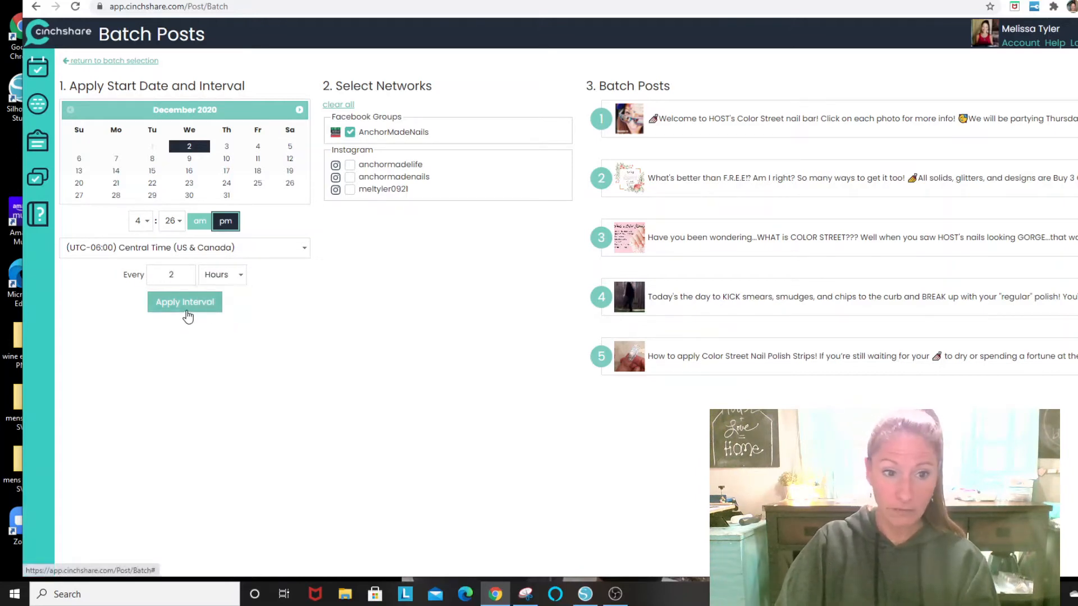
{"action": "left_click", "coordinate": [187, 309]}
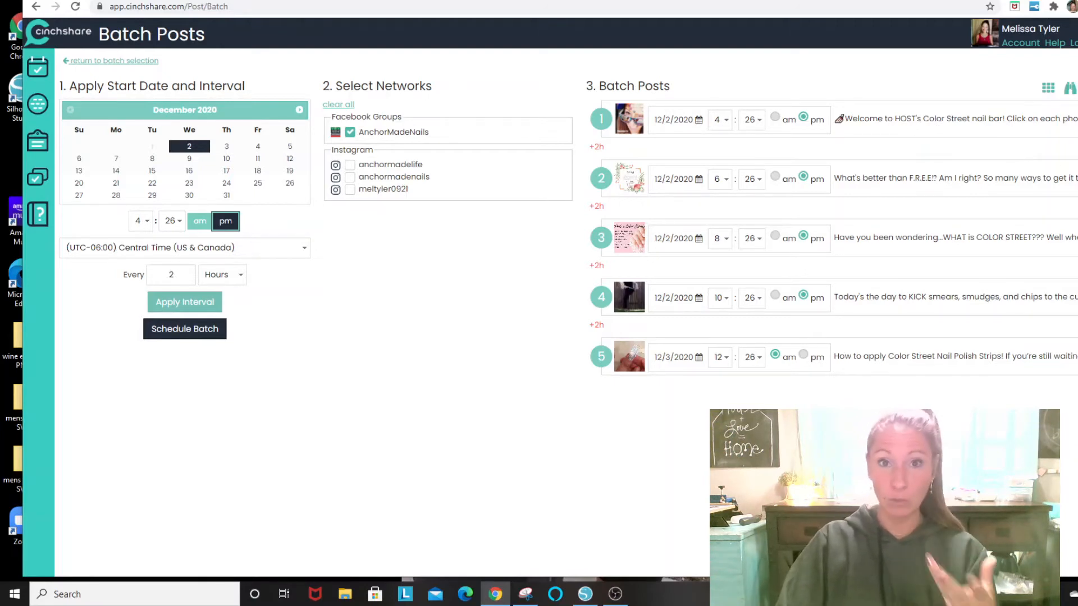
Search the batch posts for HOST using Find / Replace, with the host's first name as the replacement text
{"action": "left_click", "coordinate": [1070, 91]}
{"action": "left_click", "coordinate": [633, 94]}
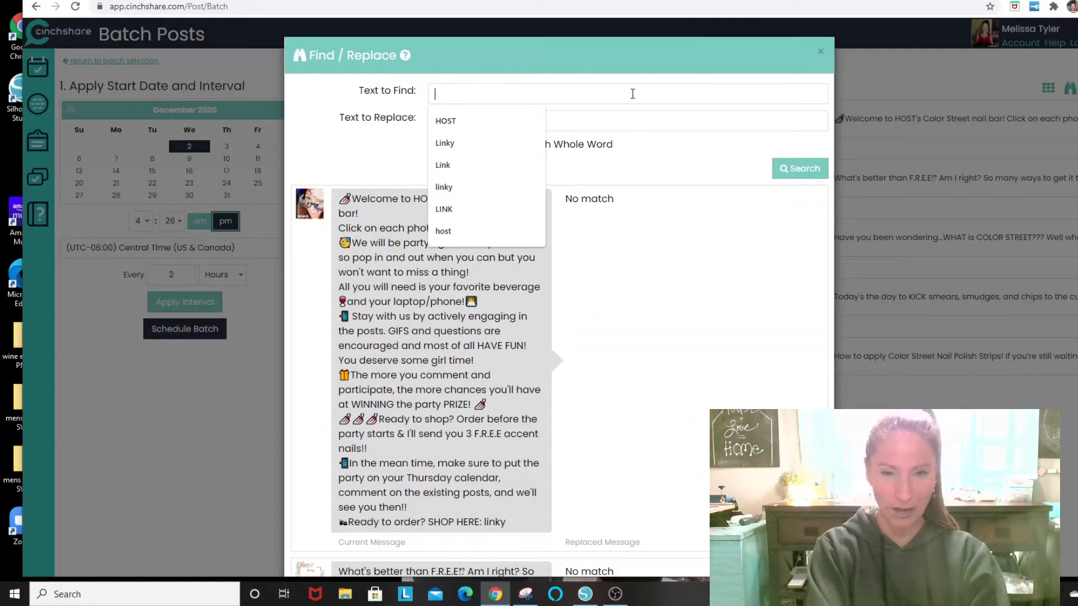
{"action": "type", "text": "h"}
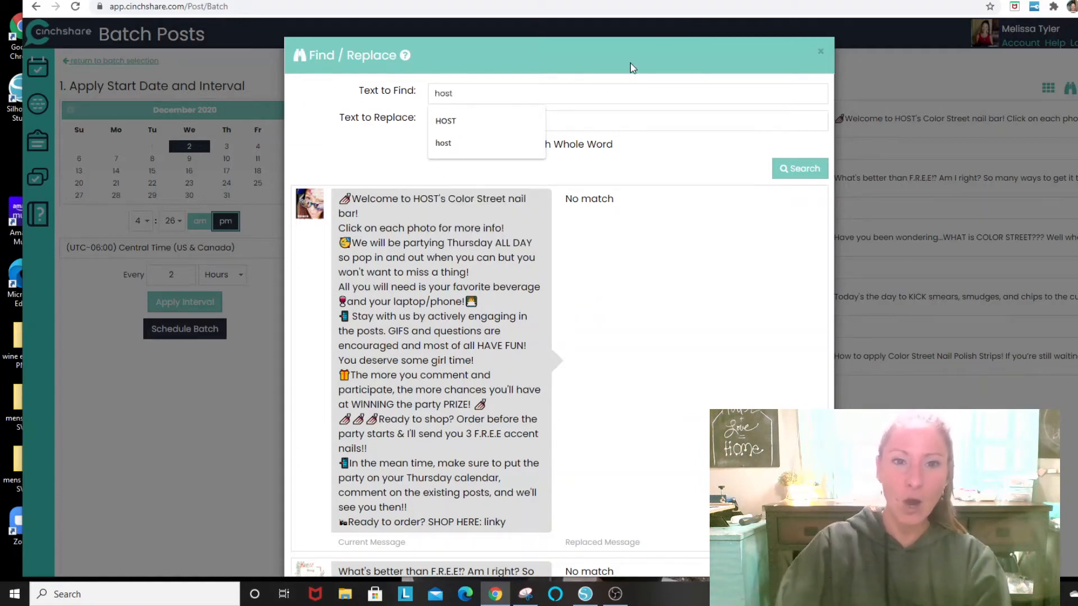
{"action": "type", "text": "ost"}
{"action": "left_click", "coordinate": [507, 119]}
{"action": "left_click", "coordinate": [508, 119]}
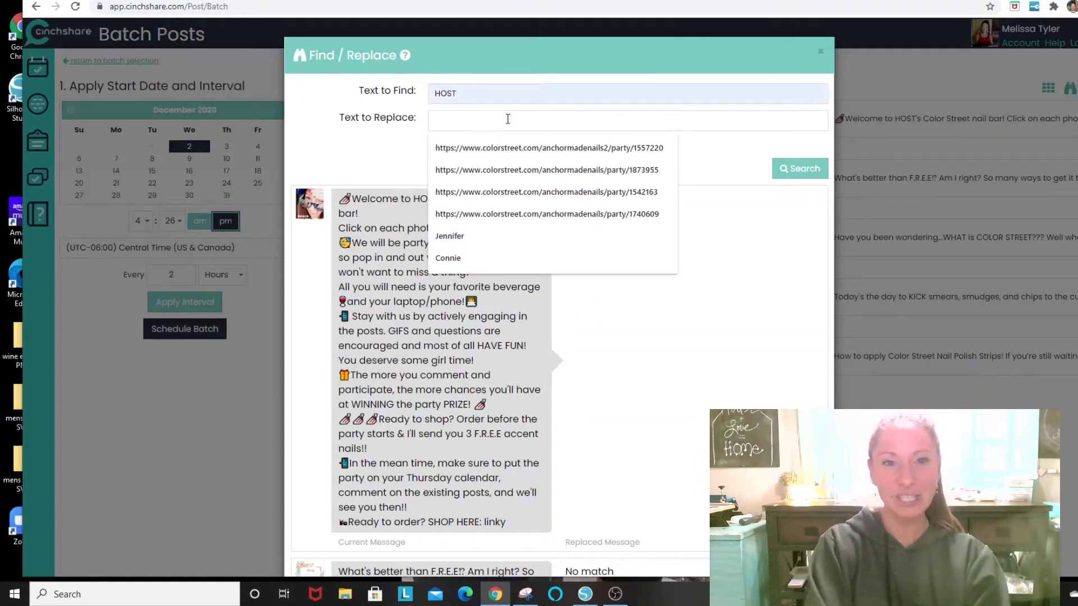
{"action": "type", "text": "Melissa"}
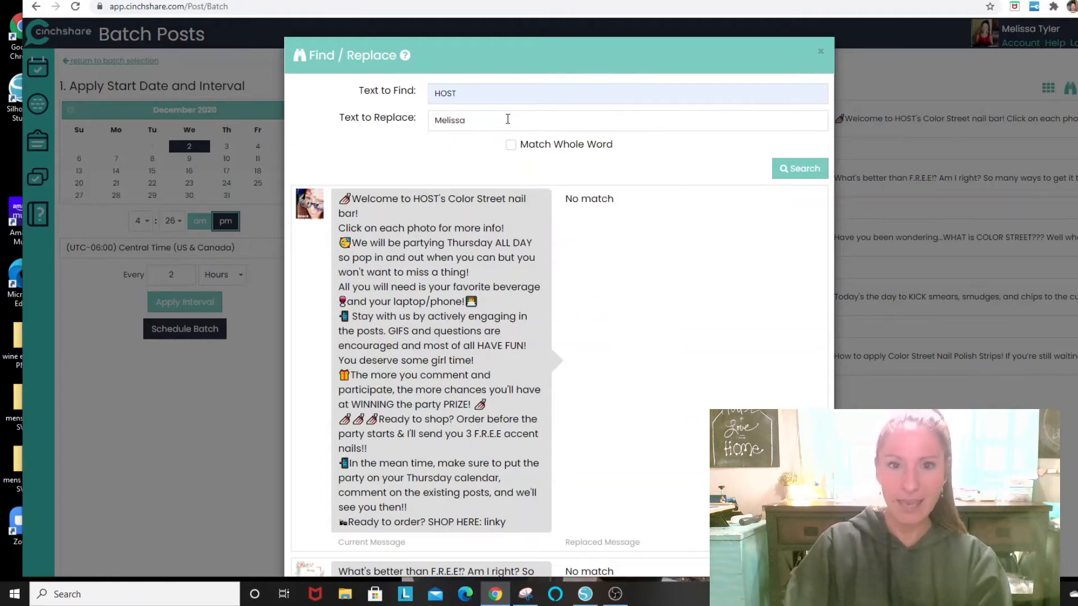
{"action": "left_click", "coordinate": [803, 169]}
Review the proposed HOST replacements across the batch messages and apply them
{"action": "scroll", "coordinate": [603, 120], "scroll_direction": "down", "scroll_amount": 6}
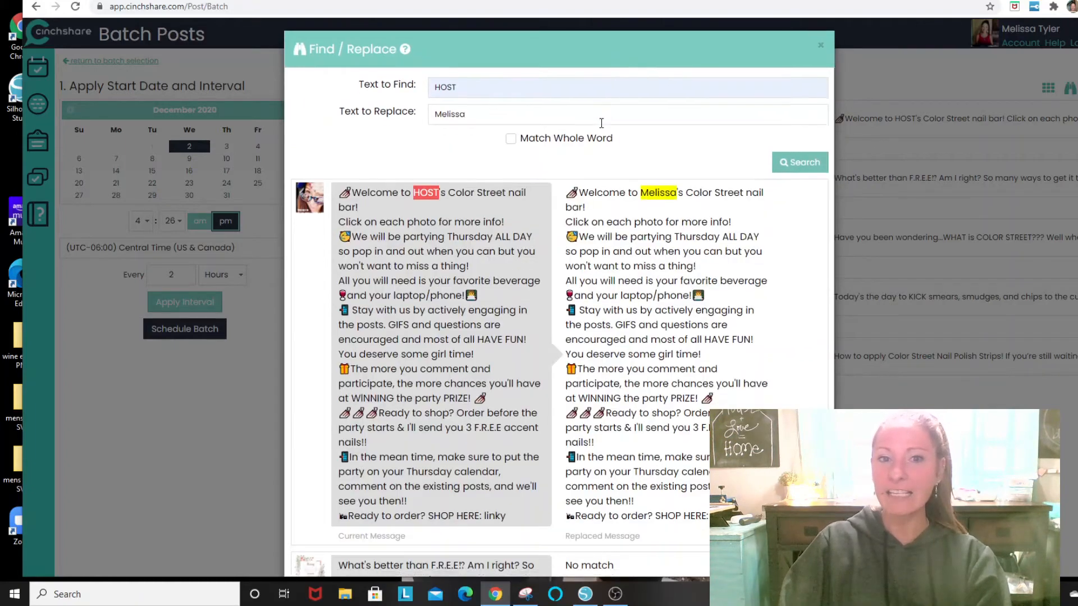
{"action": "scroll", "coordinate": [610, 199], "scroll_direction": "down", "scroll_amount": 20}
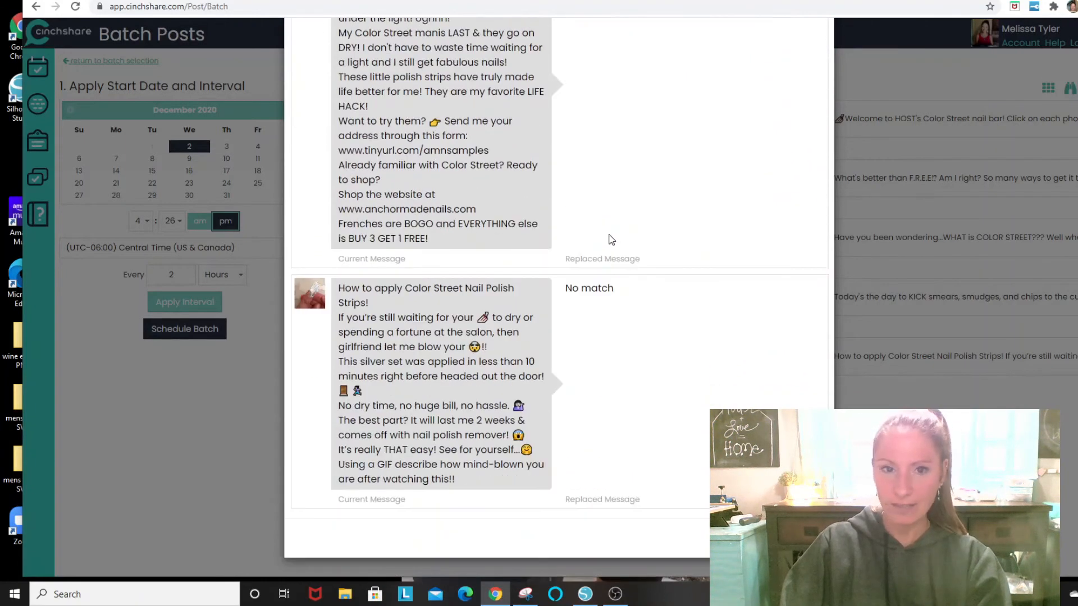
{"action": "scroll", "coordinate": [638, 254], "scroll_direction": "up", "scroll_amount": 15}
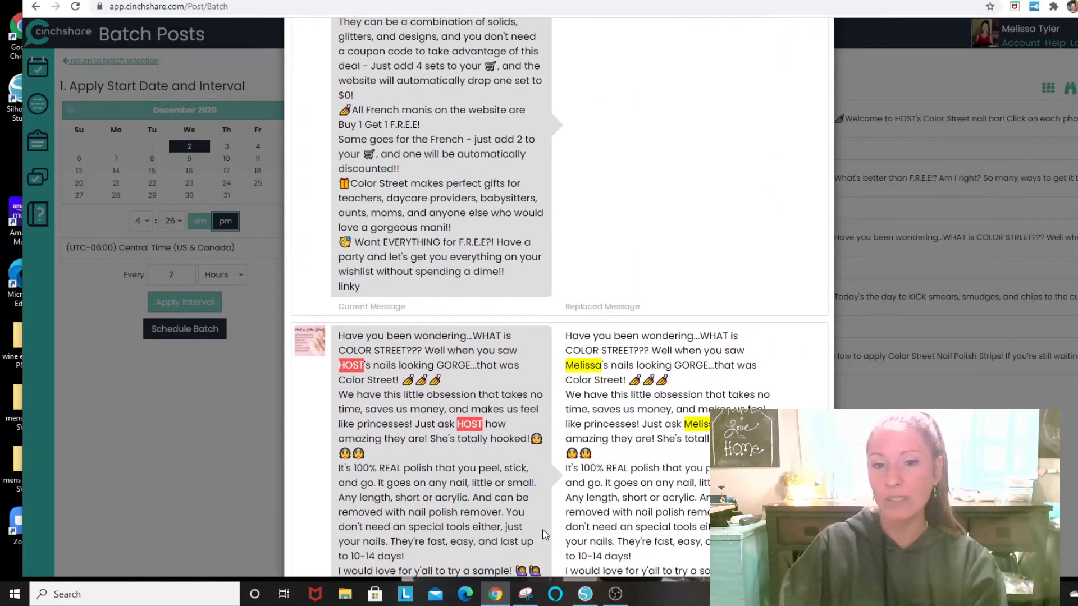
{"action": "scroll", "coordinate": [594, 346], "scroll_direction": "down", "scroll_amount": 4}
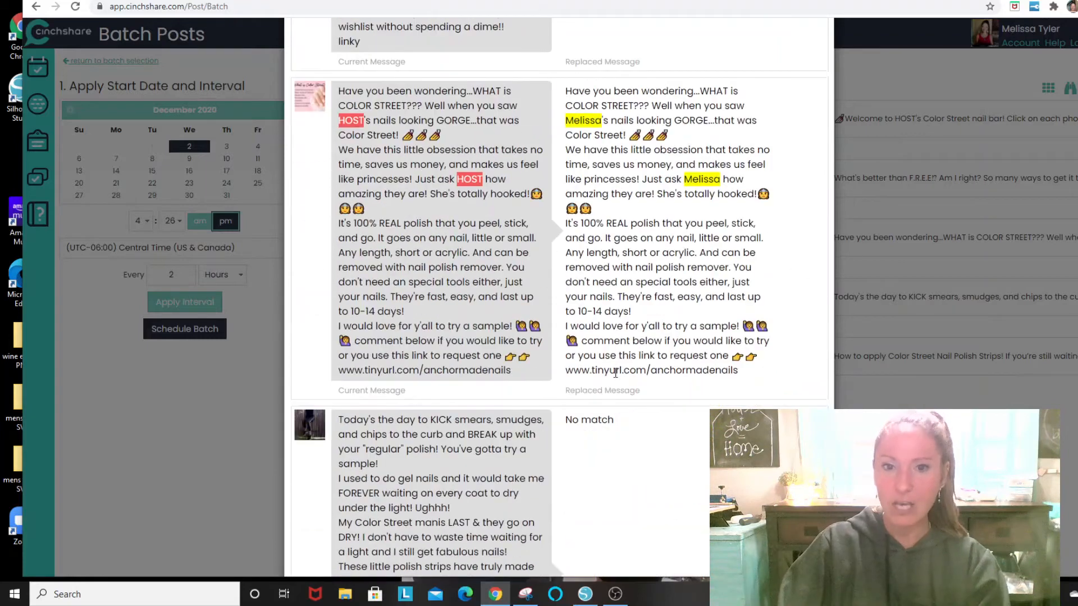
{"action": "scroll", "coordinate": [614, 373], "scroll_direction": "up", "scroll_amount": 10}
{"action": "scroll", "coordinate": [612, 380], "scroll_direction": "up", "scroll_amount": 5}
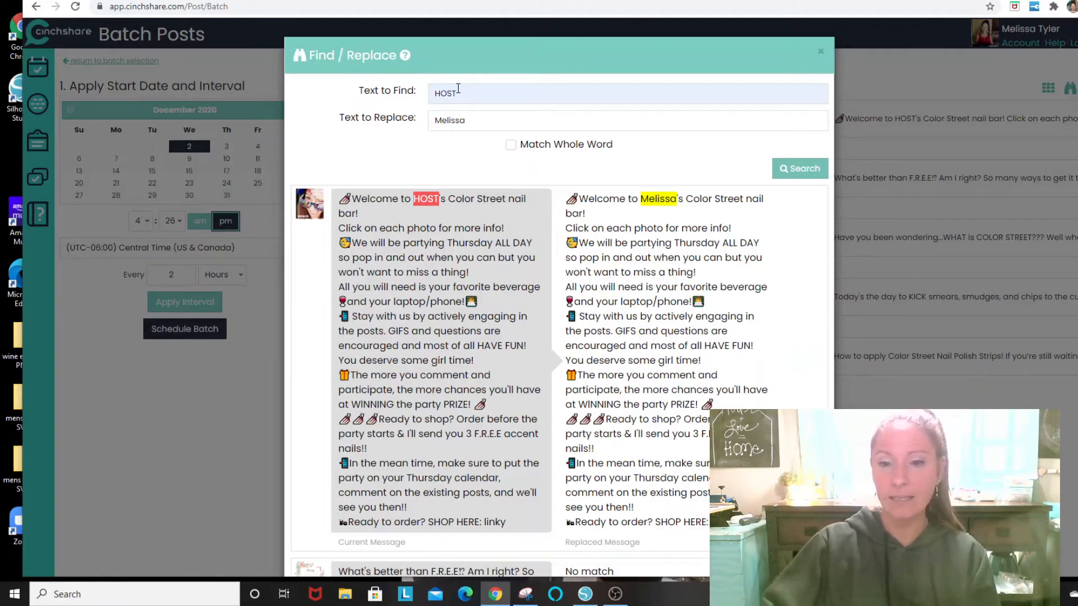
{"action": "scroll", "coordinate": [459, 96], "scroll_direction": "down", "scroll_amount": 20}
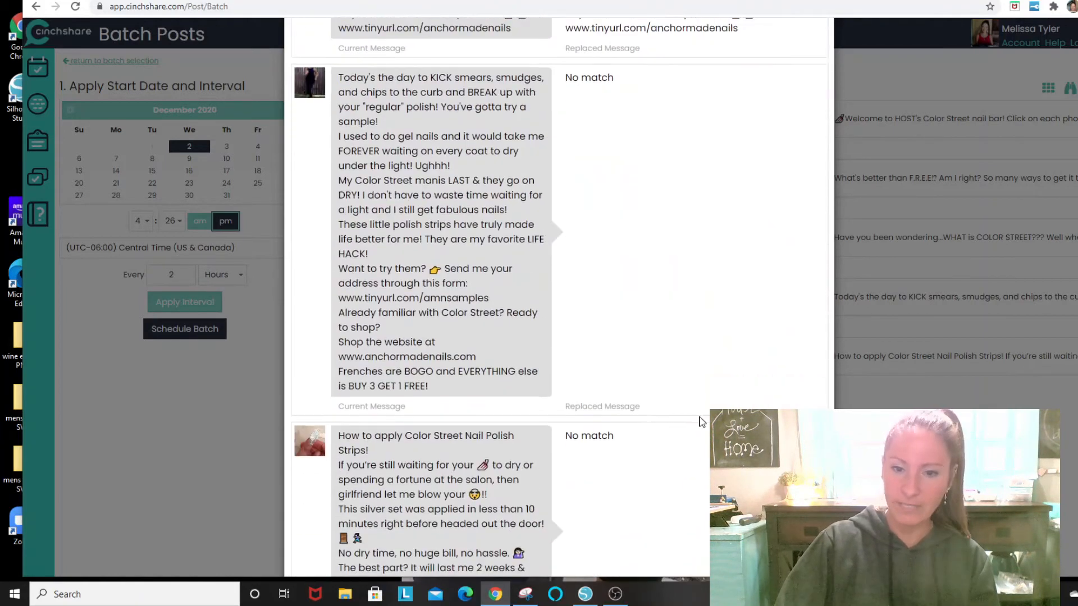
{"action": "left_click", "coordinate": [801, 537]}
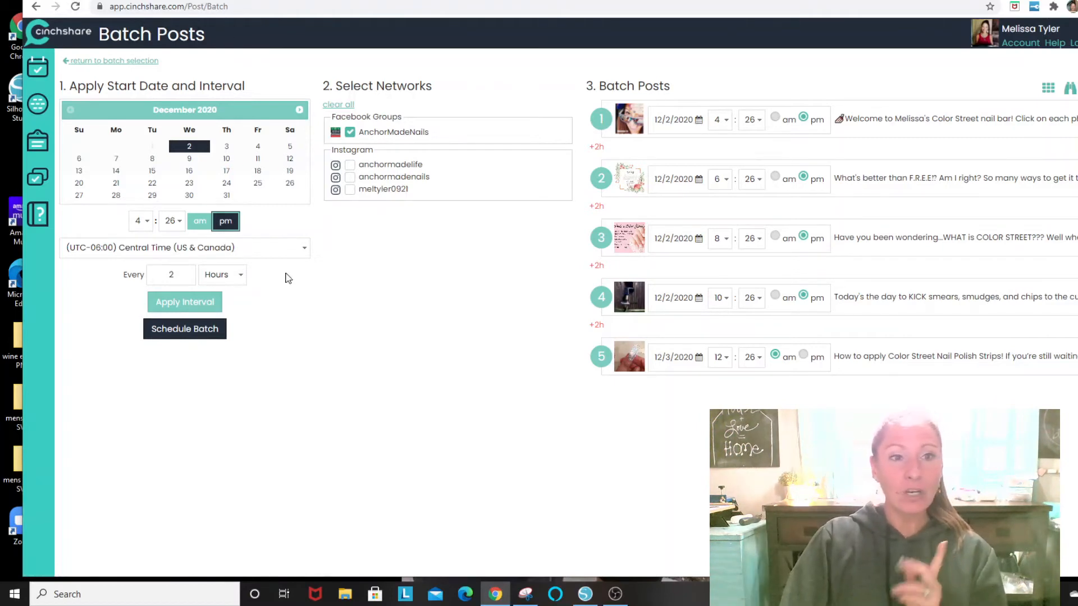
Start a single scheduled post with the placeholder message "jdffsdlkfjsdlkfjs"
{"action": "left_click", "coordinate": [39, 74]}
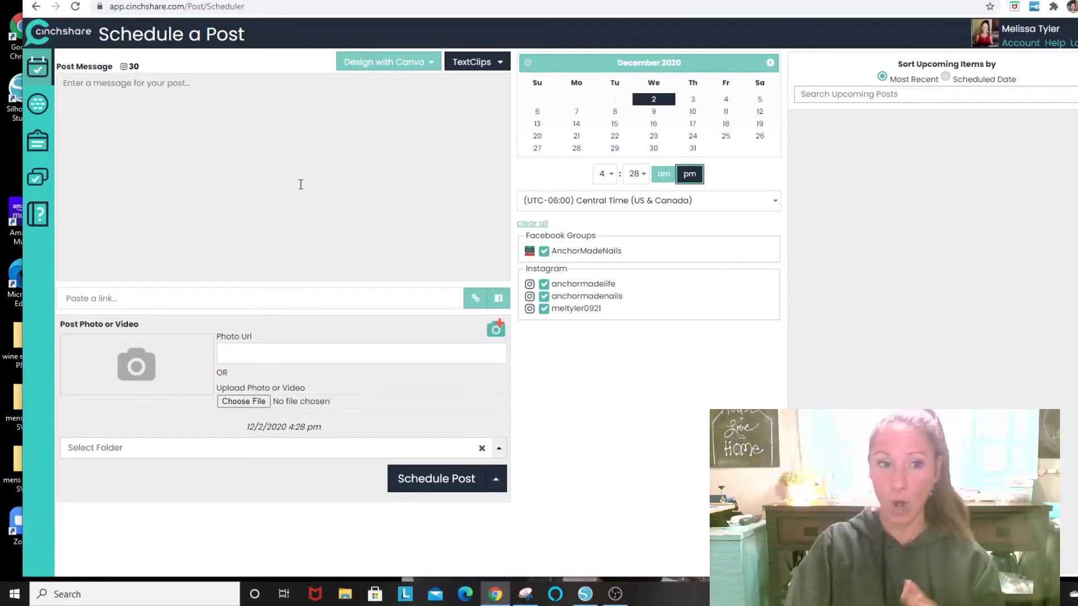
{"action": "left_click", "coordinate": [275, 166]}
{"action": "type", "text": "jdff"}
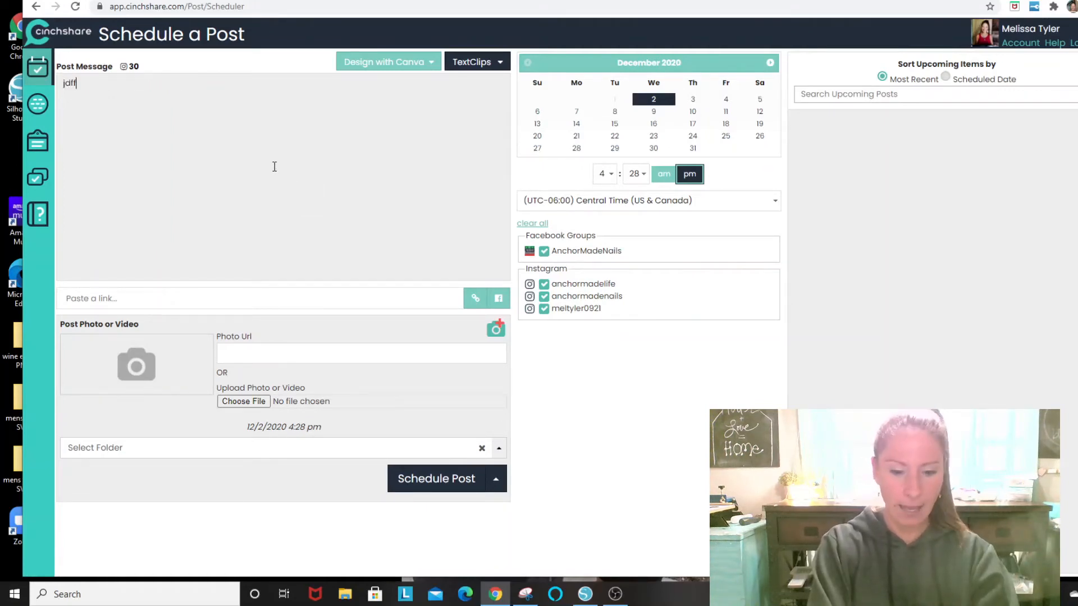
{"action": "type", "text": "sdlkfjsdlkfjs"}
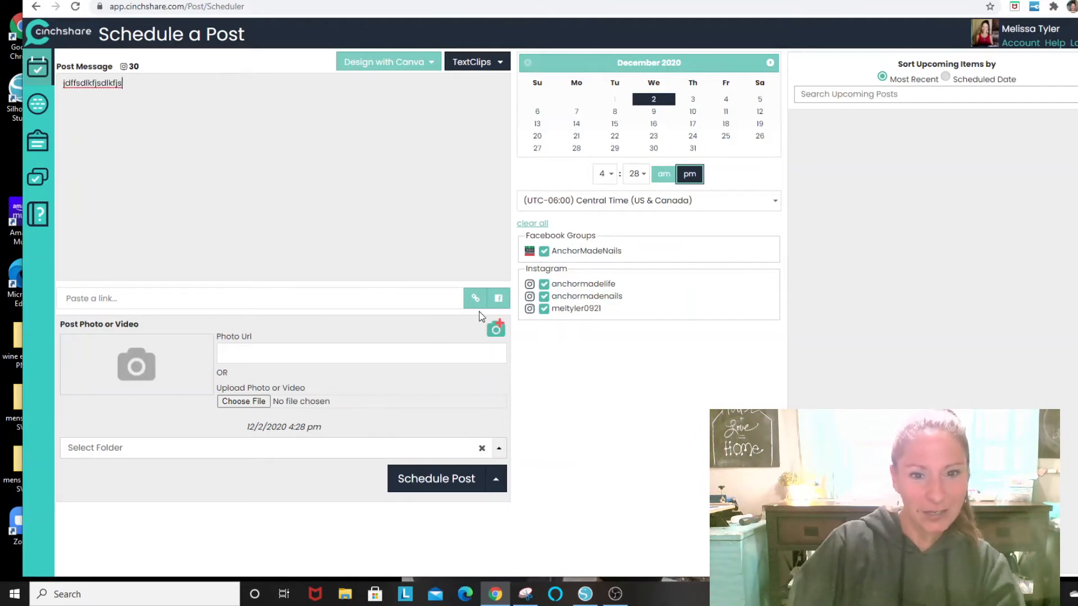
Attach the toenail photo captioned DANSK ALL NIGHT to the post from the device through Additional Photos
{"action": "left_click", "coordinate": [497, 331]}
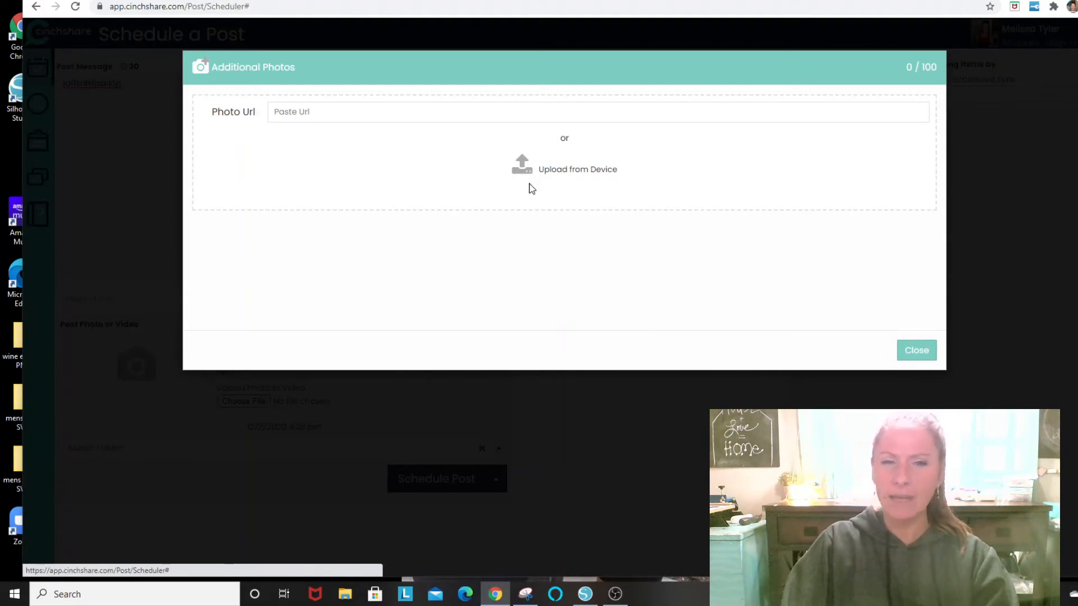
{"action": "left_click", "coordinate": [531, 183]}
{"action": "double_click", "coordinate": [396, 86]}
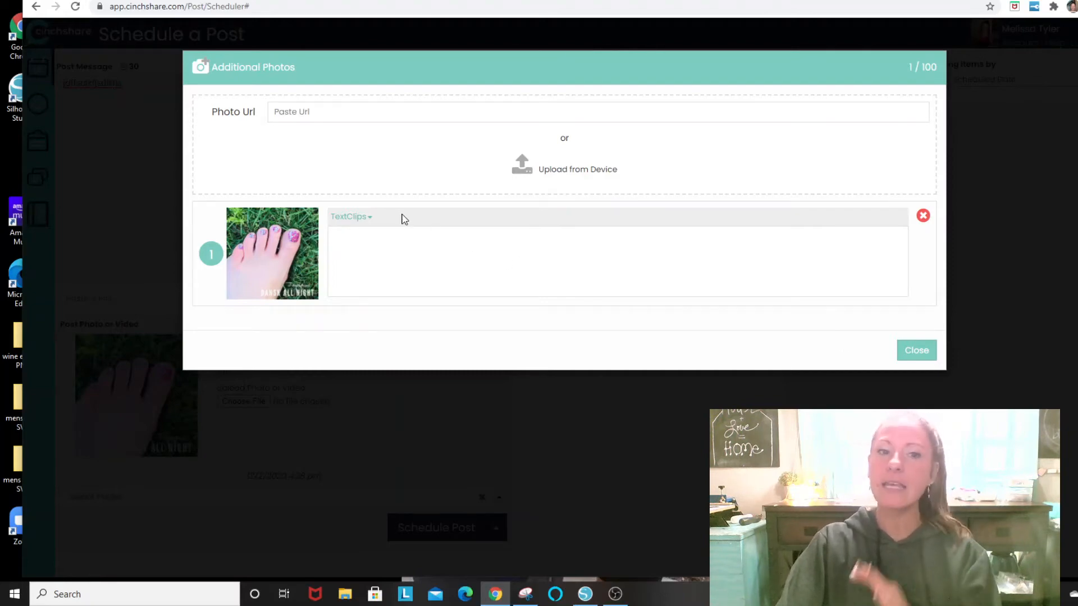
{"action": "left_click", "coordinate": [916, 351]}
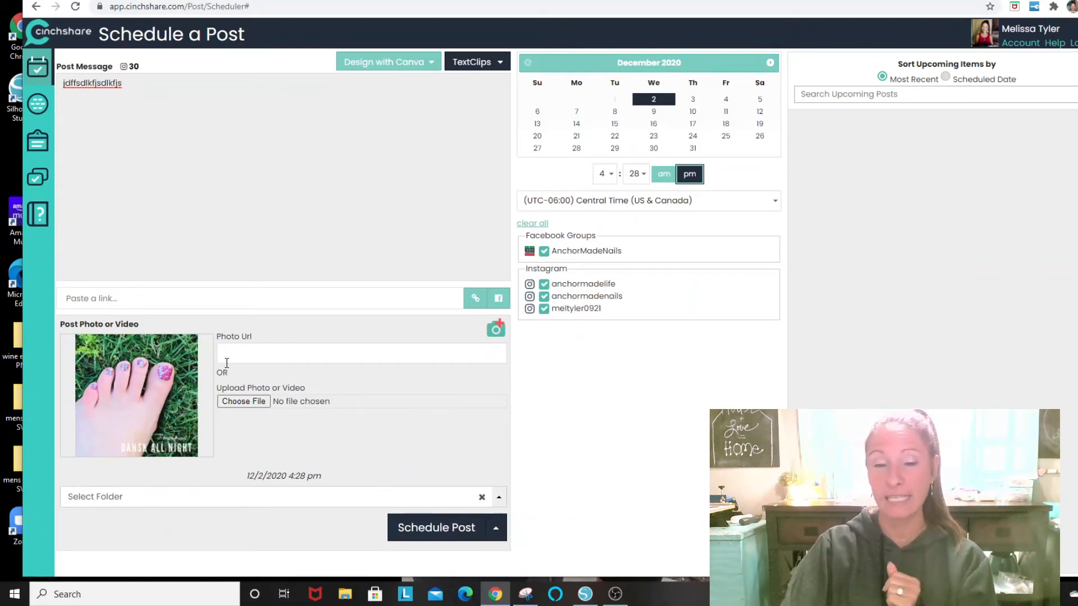
Keep only the AnchorMadeNails group and the anchormadenails Instagram account as the post's networks, and set its time to 4:29 pm
{"action": "left_click", "coordinate": [544, 284]}
{"action": "left_click", "coordinate": [545, 308]}
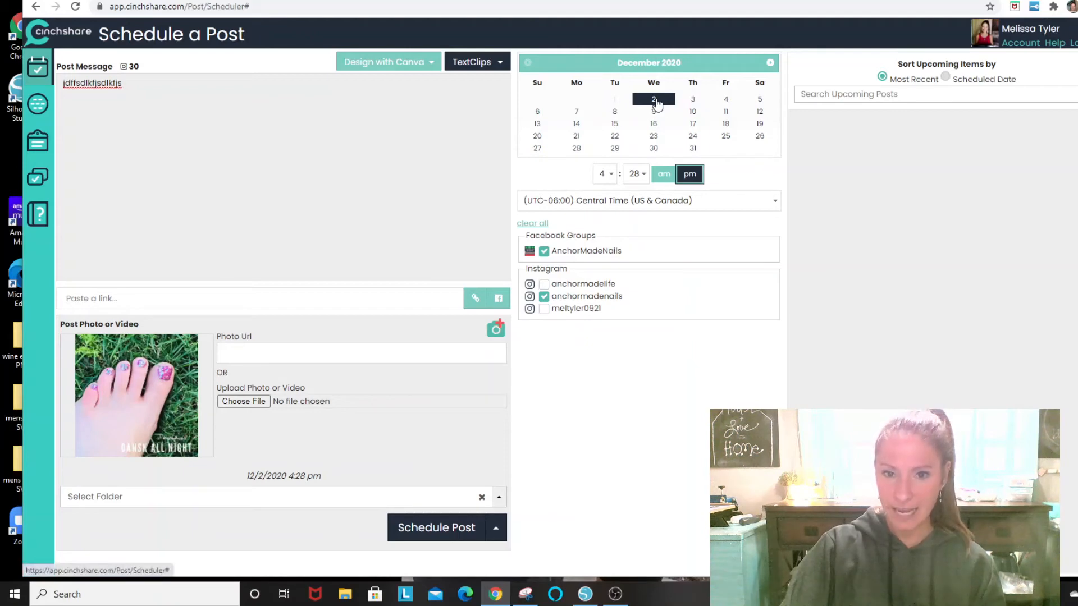
{"action": "left_click", "coordinate": [637, 173]}
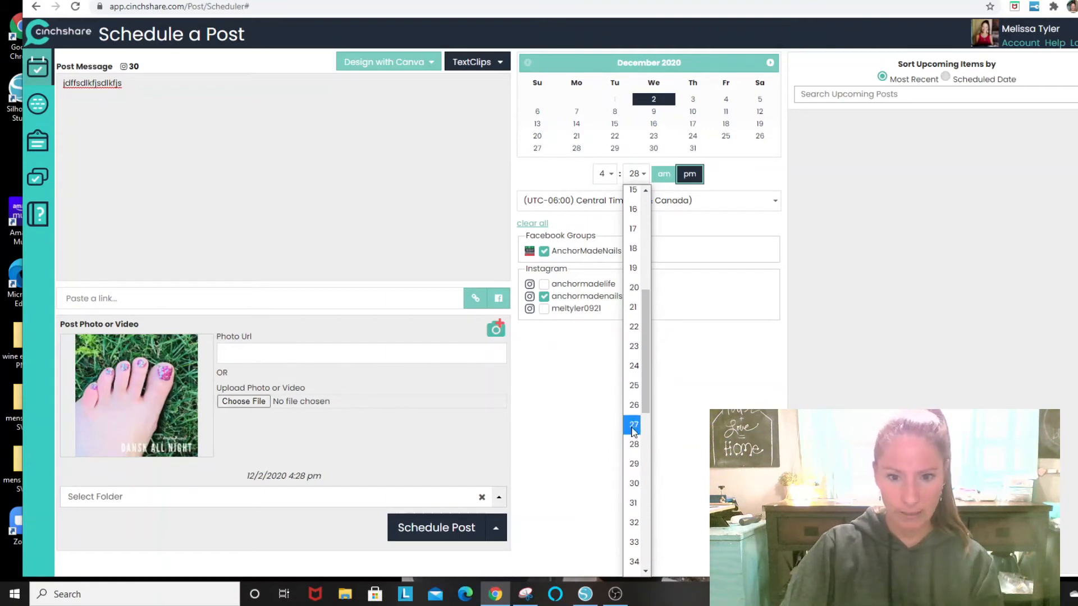
{"action": "left_click", "coordinate": [635, 464]}
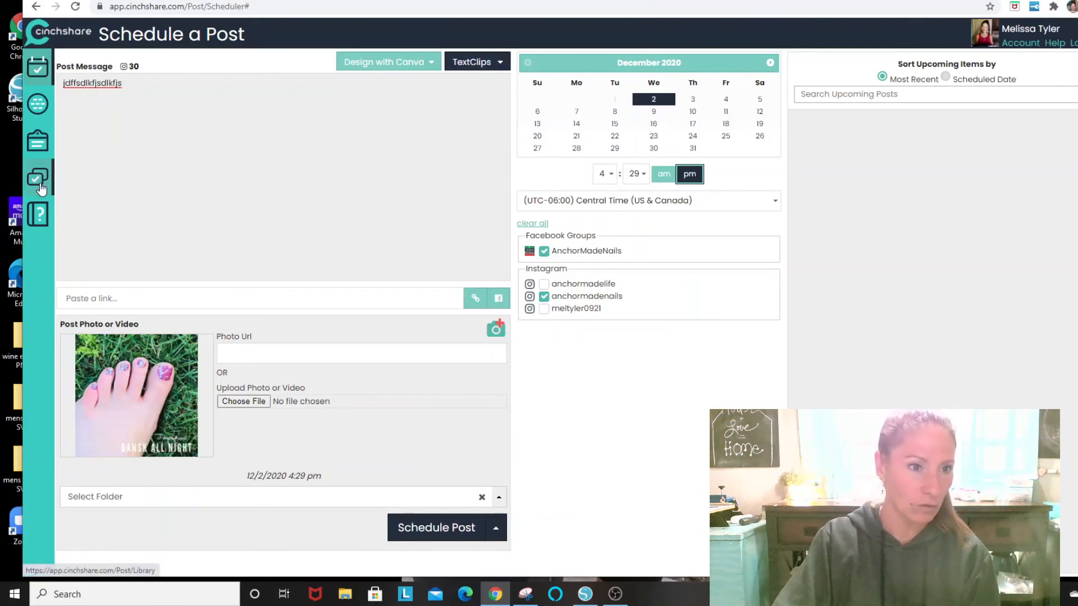
Discard the draft post and view the saved TextClips
{"action": "left_click", "coordinate": [34, 148]}
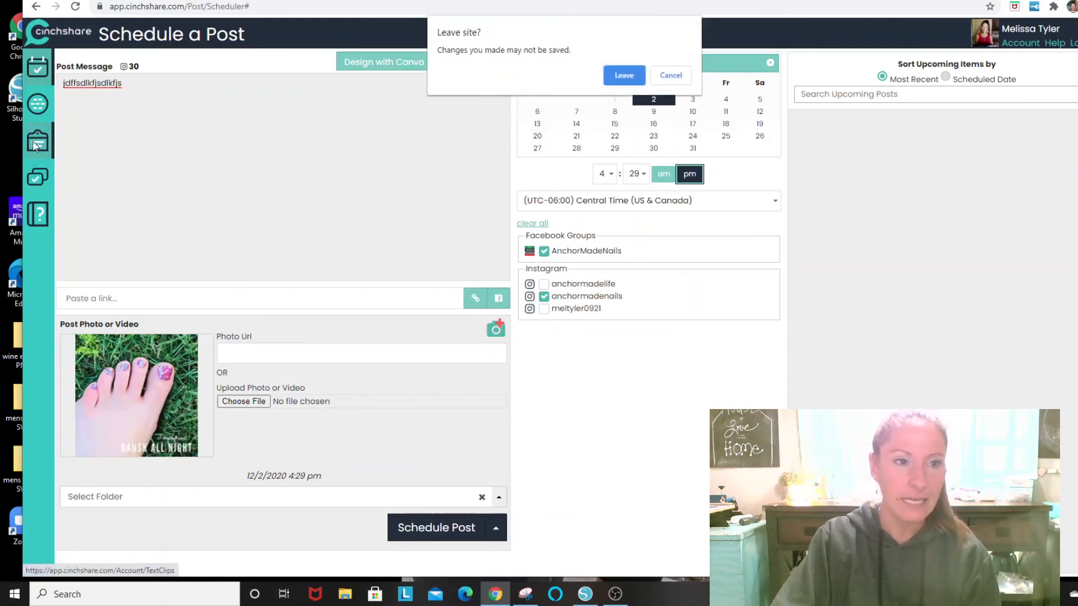
{"action": "left_click", "coordinate": [620, 81]}
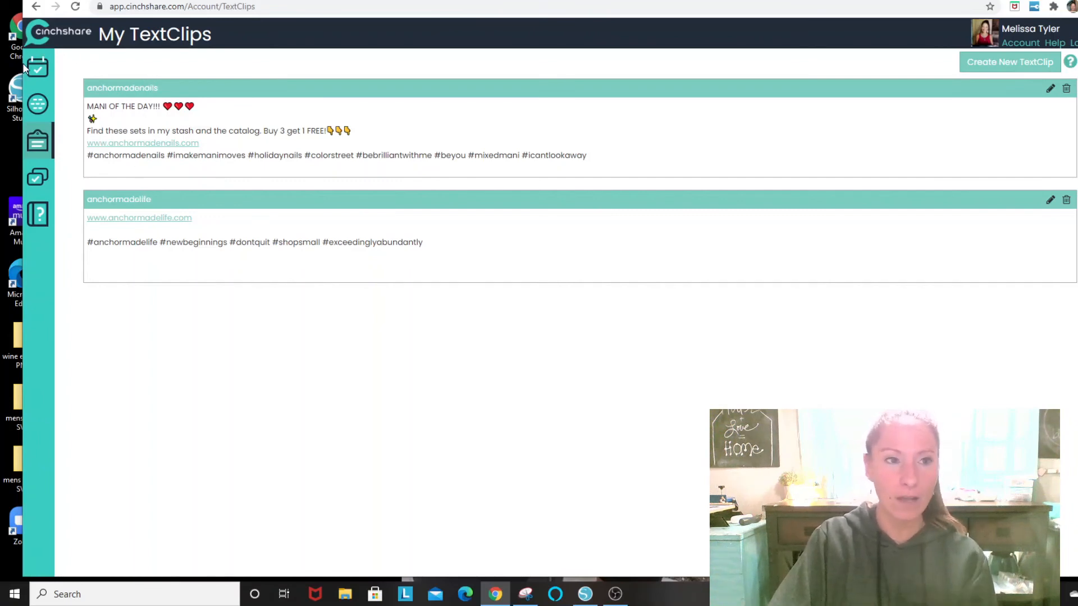
Start a new scheduled post and insert the anchormadenails TextClip as its message
{"action": "left_click", "coordinate": [45, 67]}
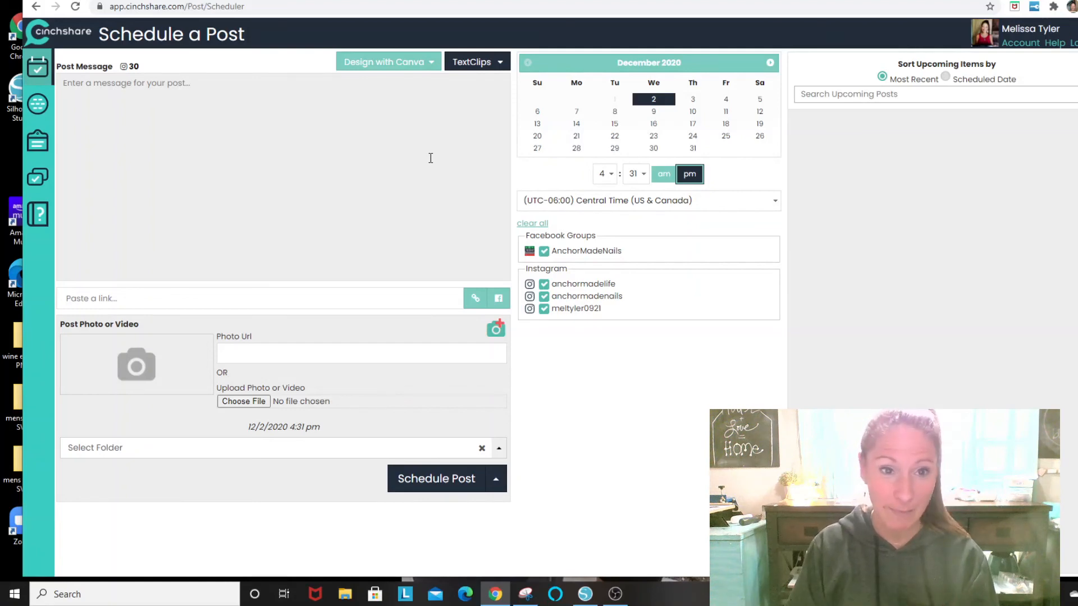
{"action": "left_click", "coordinate": [461, 62]}
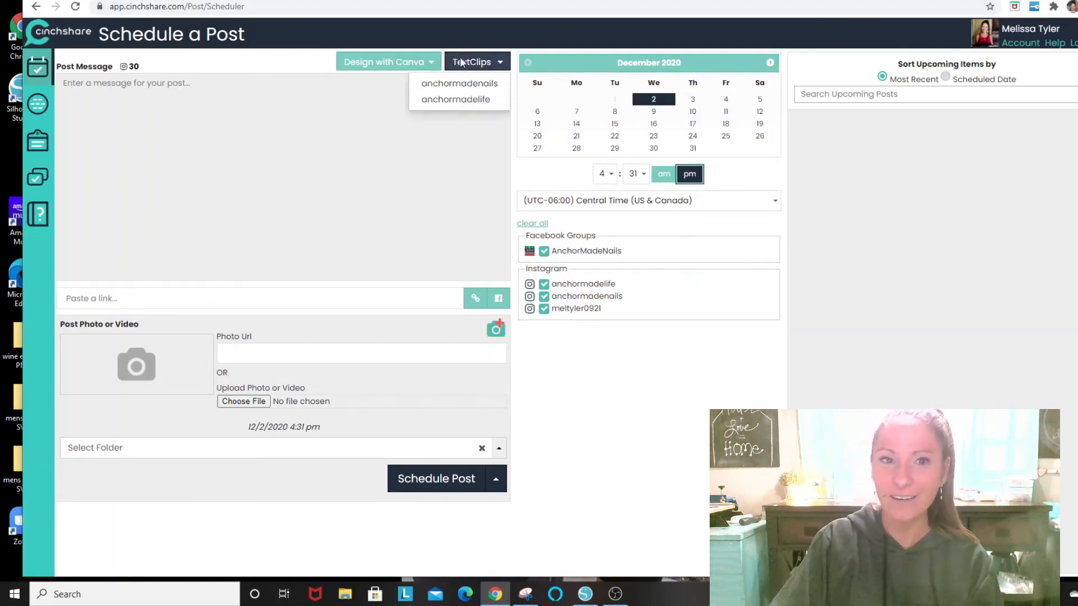
{"action": "left_click", "coordinate": [460, 84]}
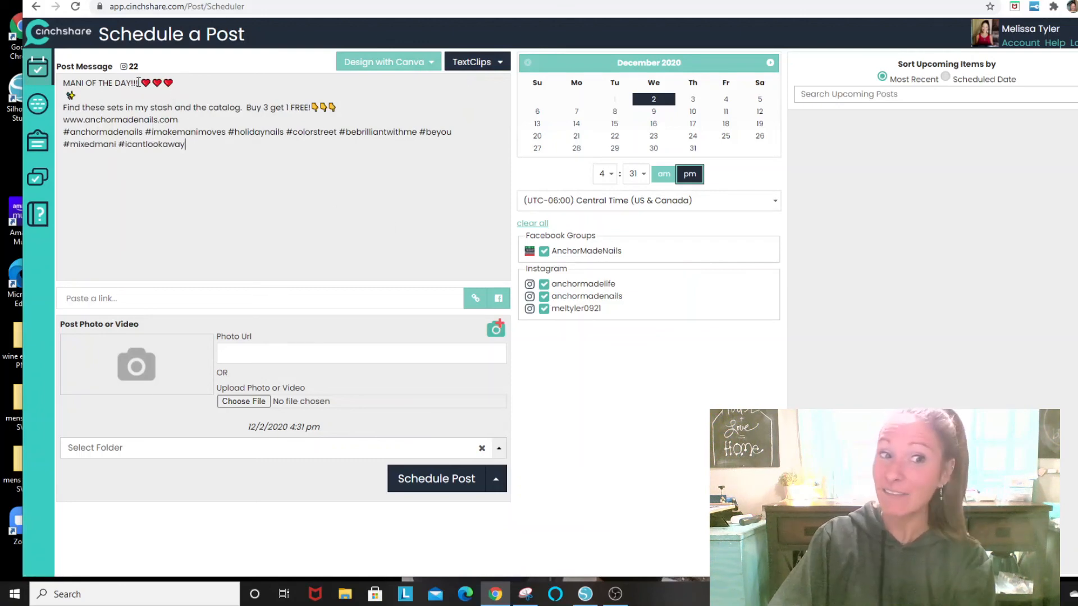
Add the filler text "lkndlkgldkfgnldkn" before the sparkle emoji on the message's second line, and discard the draft for a blank post
{"action": "left_click_drag", "start_coordinate": [138, 83], "coordinate": [182, 85]}
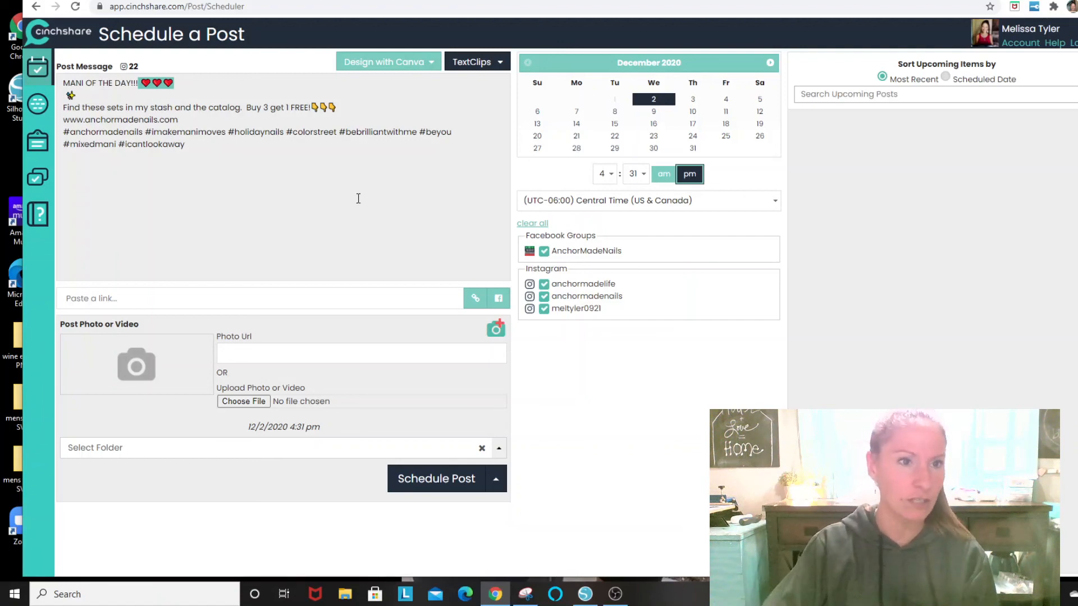
{"action": "left_click", "coordinate": [194, 82]}
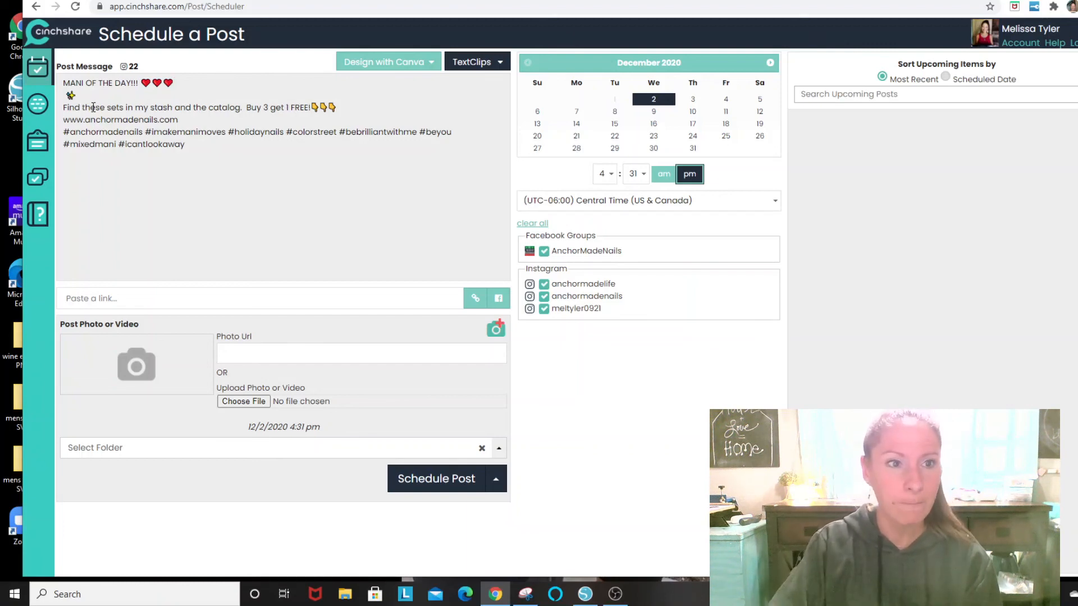
{"action": "left_click", "coordinate": [65, 95]}
{"action": "type", "text": "kndlkgldkf"}
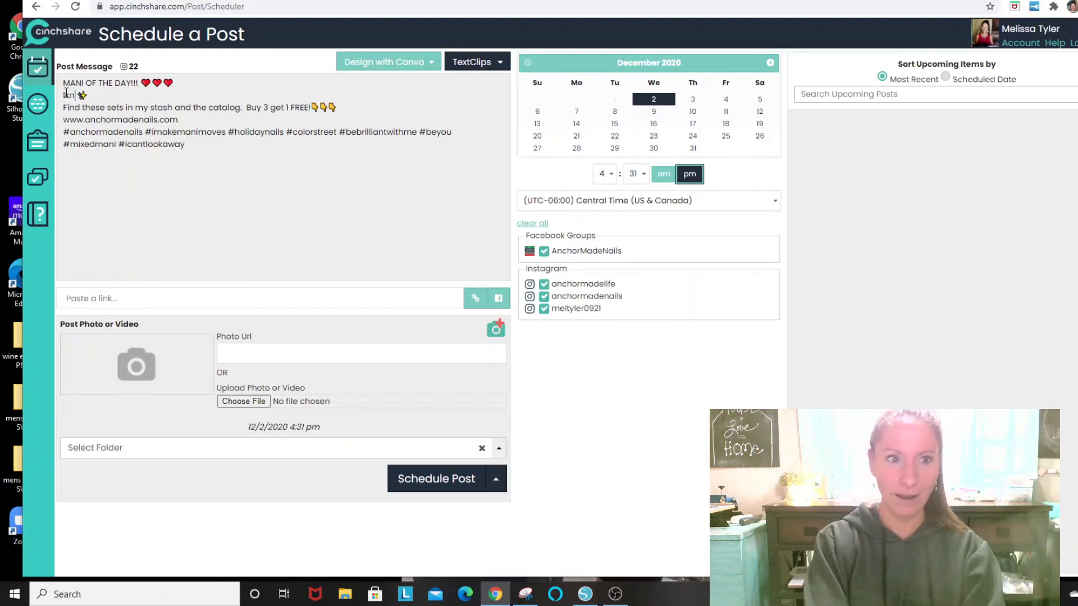
{"action": "type", "text": "gnldkn"}
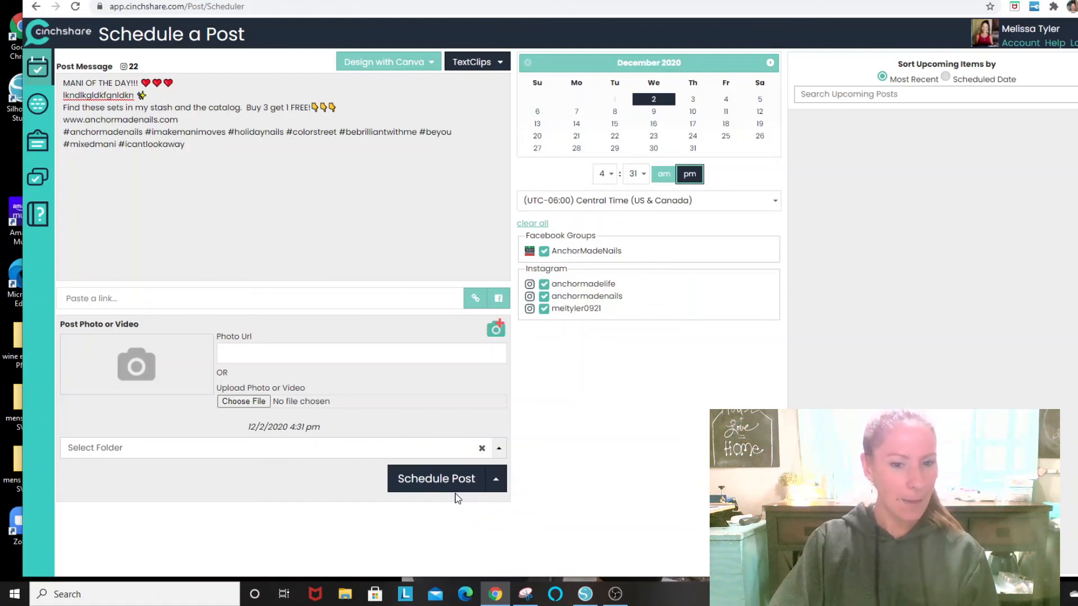
{"action": "left_click", "coordinate": [37, 70]}
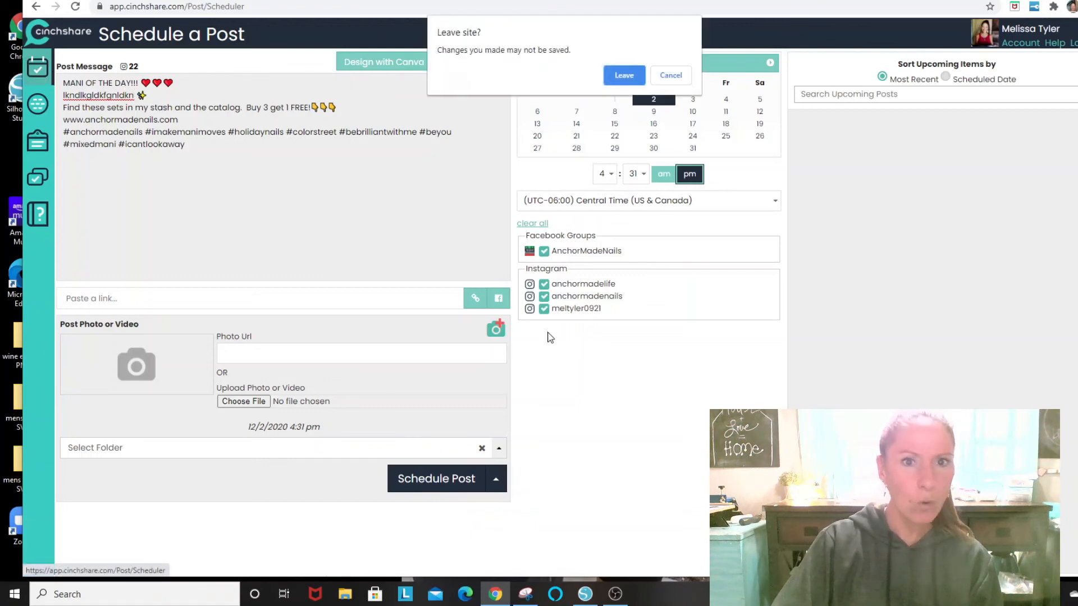
{"action": "left_click", "coordinate": [623, 75]}
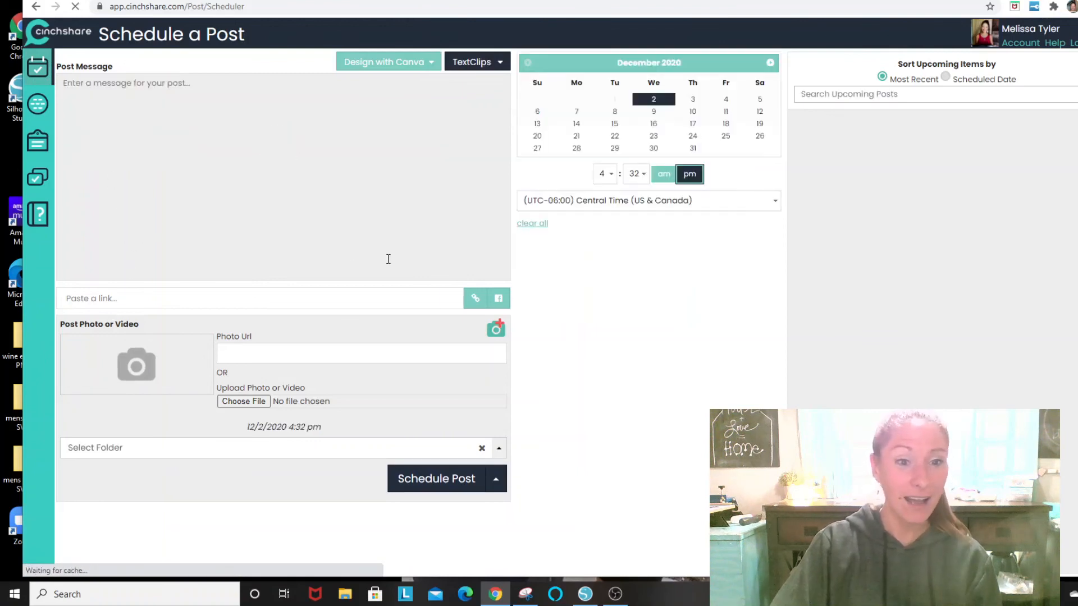